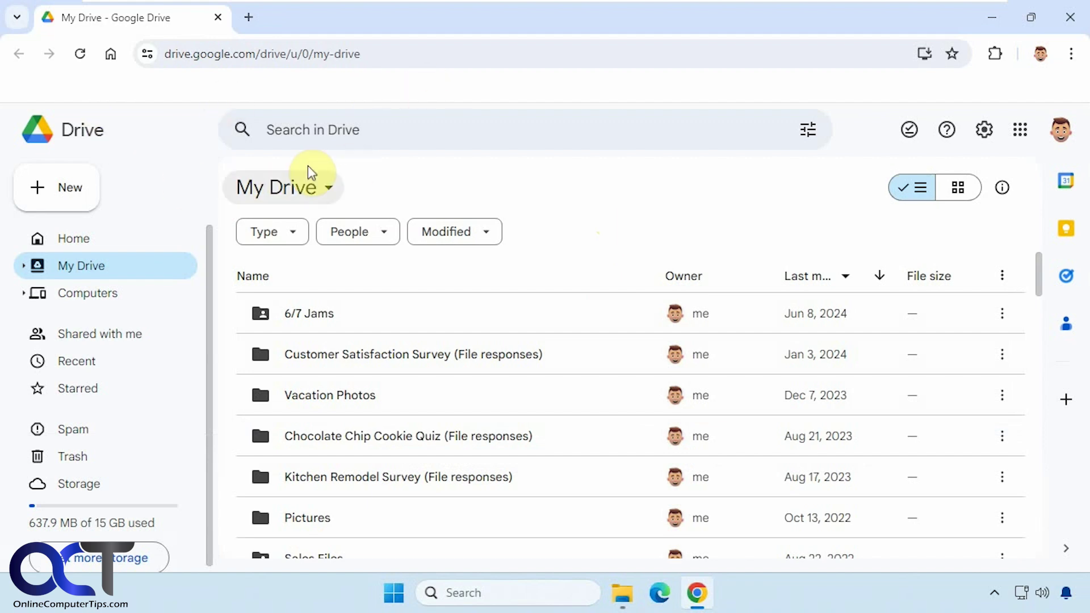
Scroll through the My Drive file list in Google Drive
{"action": "scroll", "coordinate": [540, 393], "scroll_direction": "down", "scroll_amount": 6}
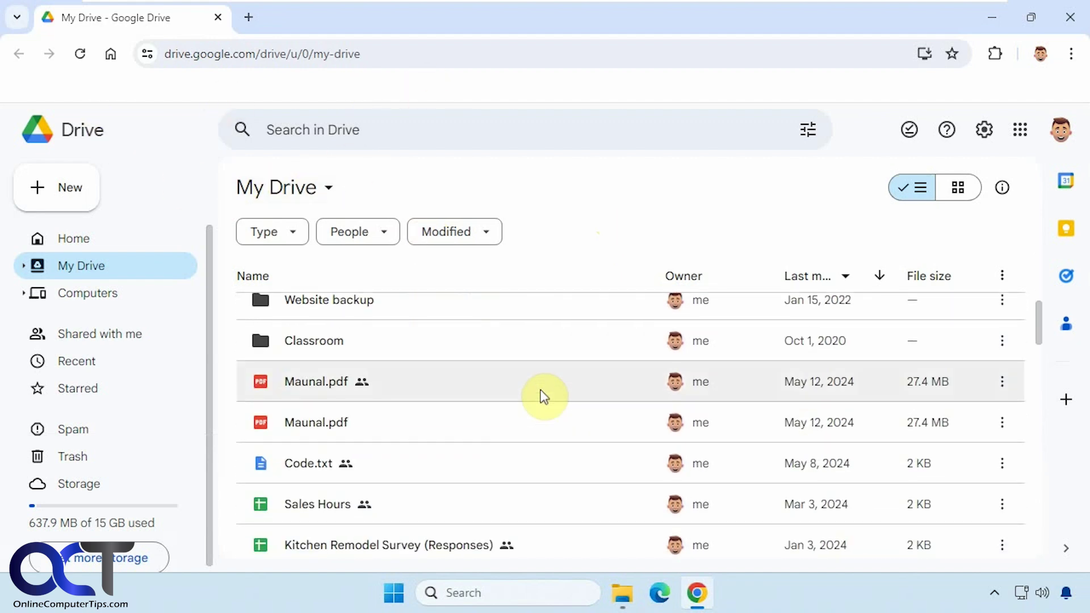
Open the synced Google Drive (G:) My Drive folder in File Explorer
{"action": "left_click", "coordinate": [622, 592]}
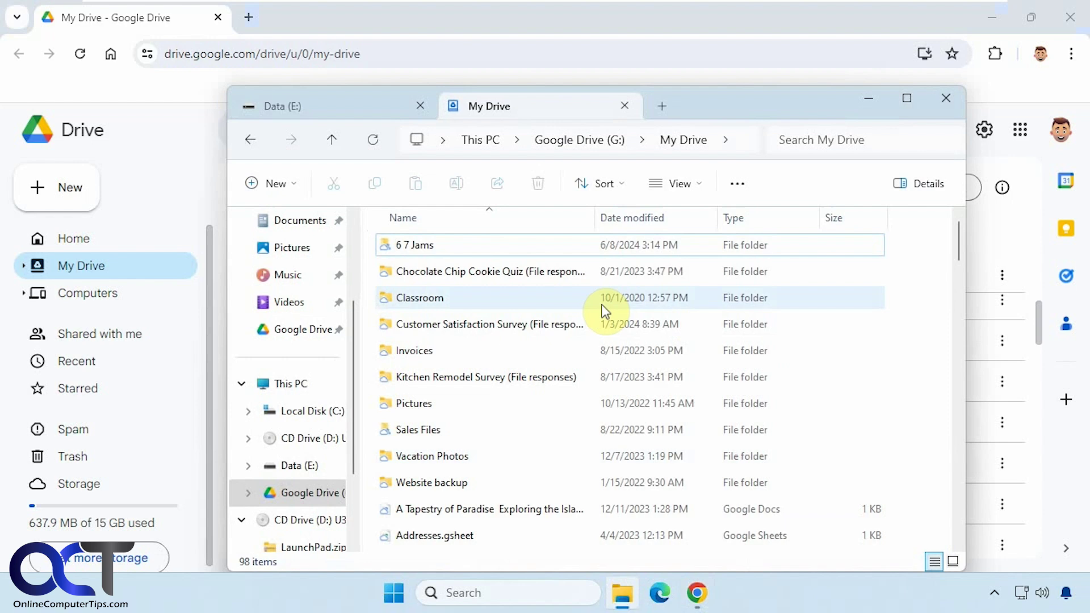
{"action": "scroll", "coordinate": [511, 340], "scroll_direction": "down", "scroll_amount": 2}
{"action": "scroll", "coordinate": [514, 340], "scroll_direction": "up", "scroll_amount": 2}
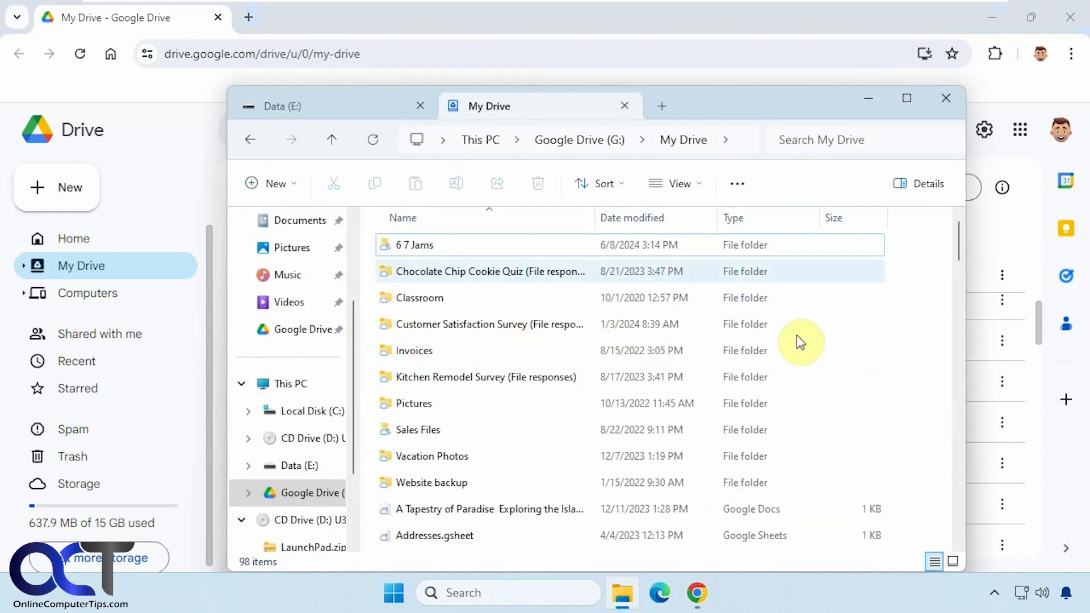
Inspect the Backup folder on Data (E:), then return to the drive root
{"action": "left_click", "coordinate": [347, 111]}
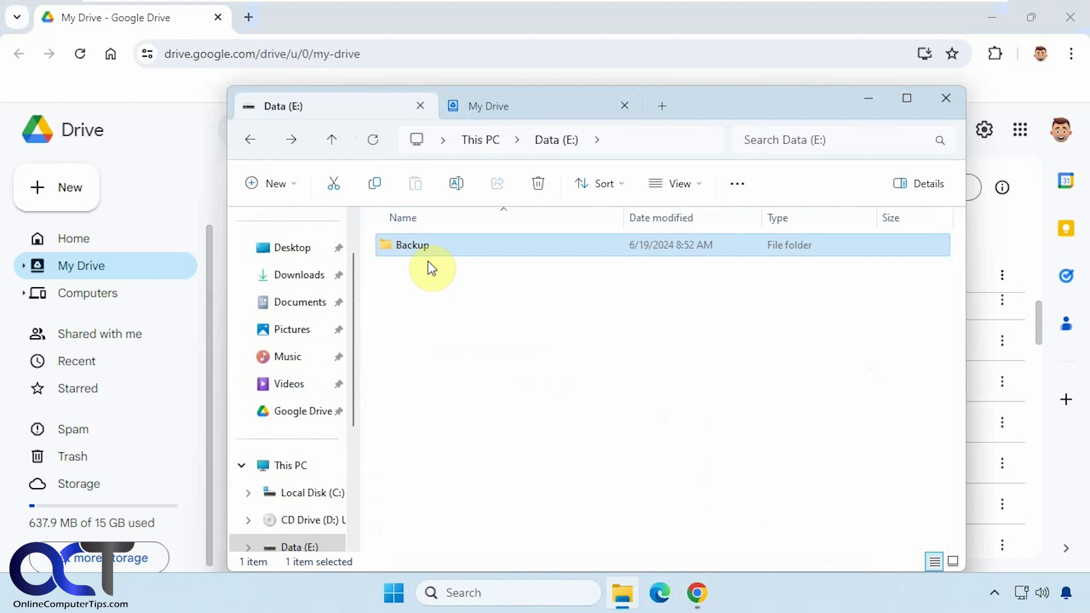
{"action": "double_click", "coordinate": [420, 246]}
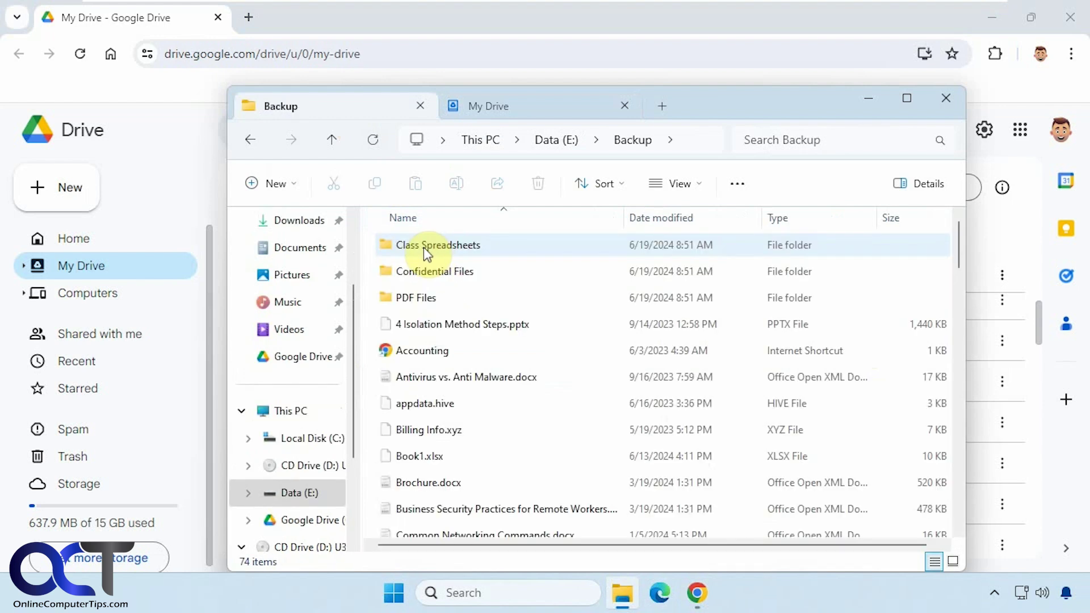
{"action": "left_click", "coordinate": [251, 147]}
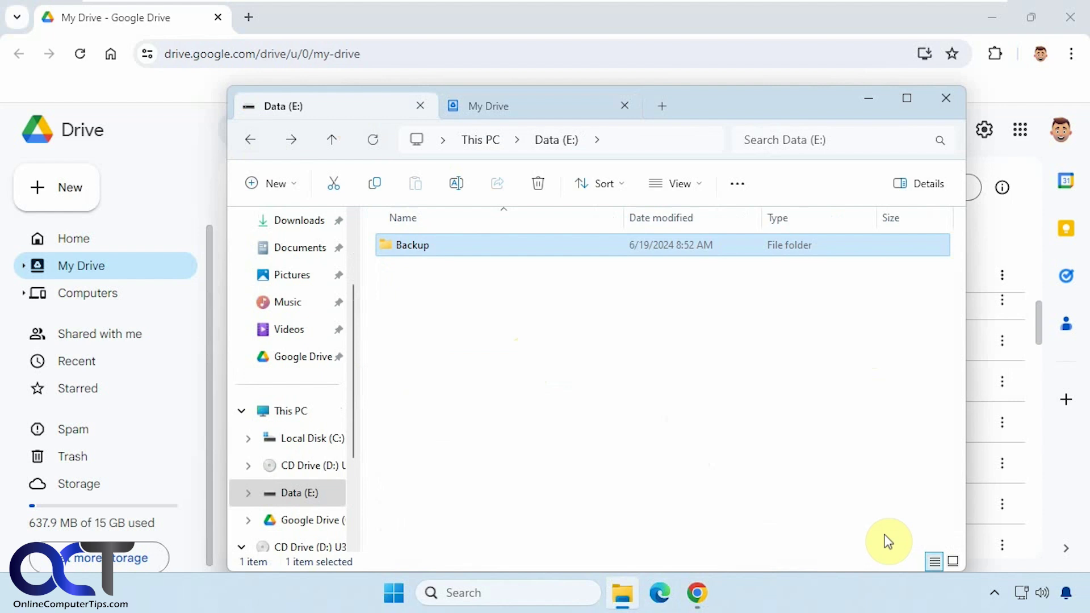
Open Google Drive for desktop Preferences and start adding a My PC folder to back up
{"action": "left_click", "coordinate": [993, 596]}
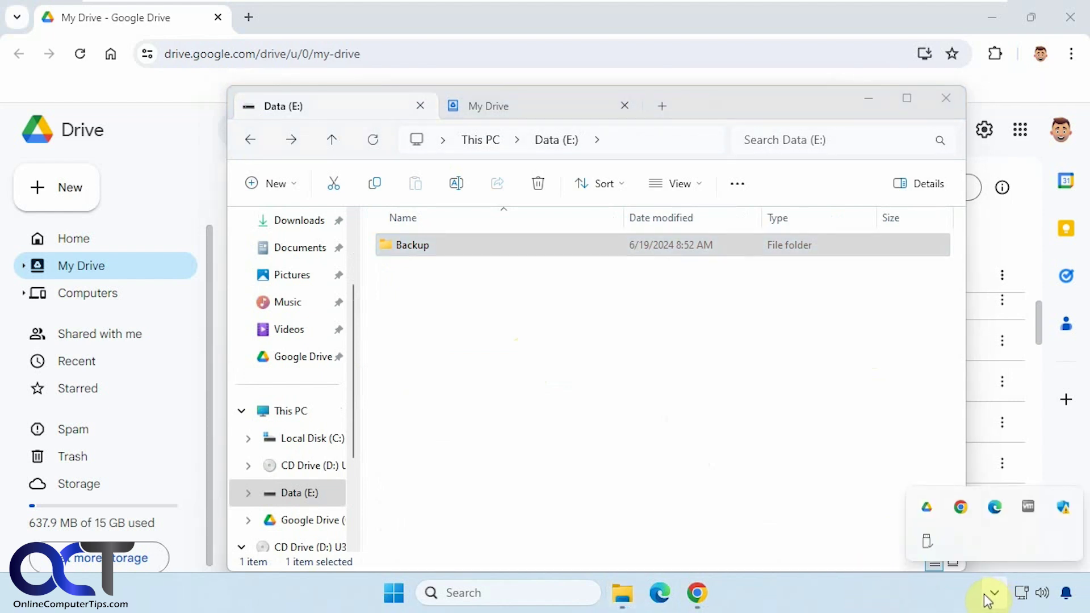
{"action": "left_click", "coordinate": [929, 511]}
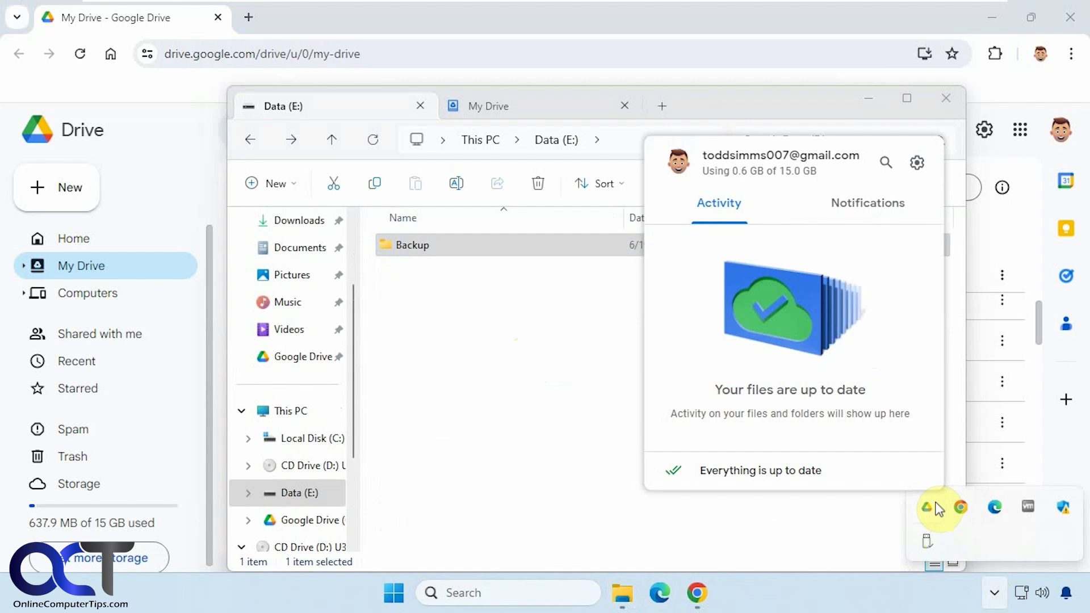
{"action": "left_click", "coordinate": [919, 166]}
{"action": "left_click", "coordinate": [856, 196]}
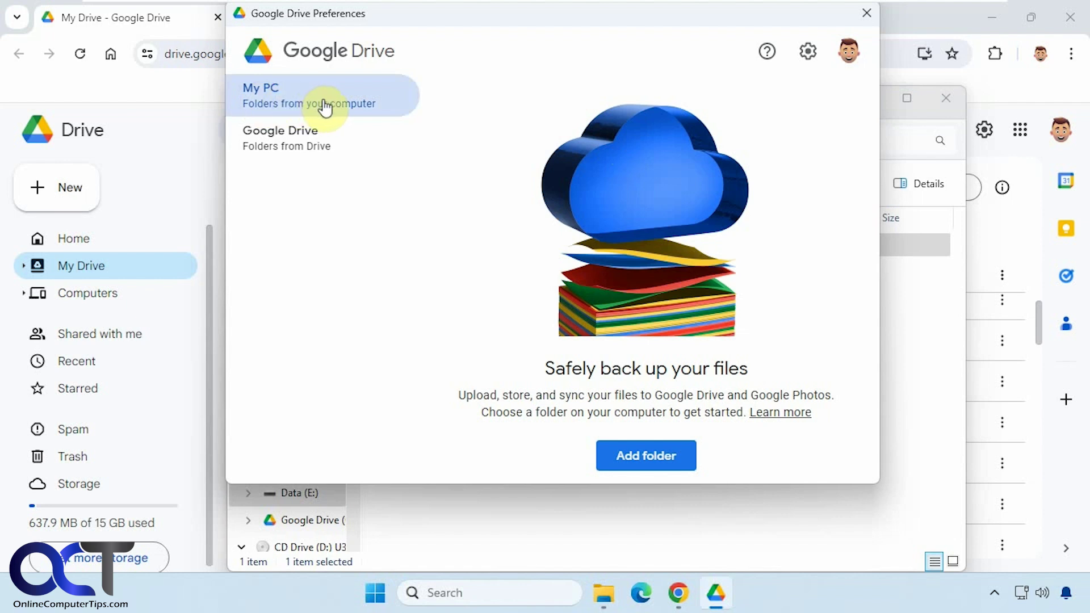
{"action": "left_click", "coordinate": [653, 459]}
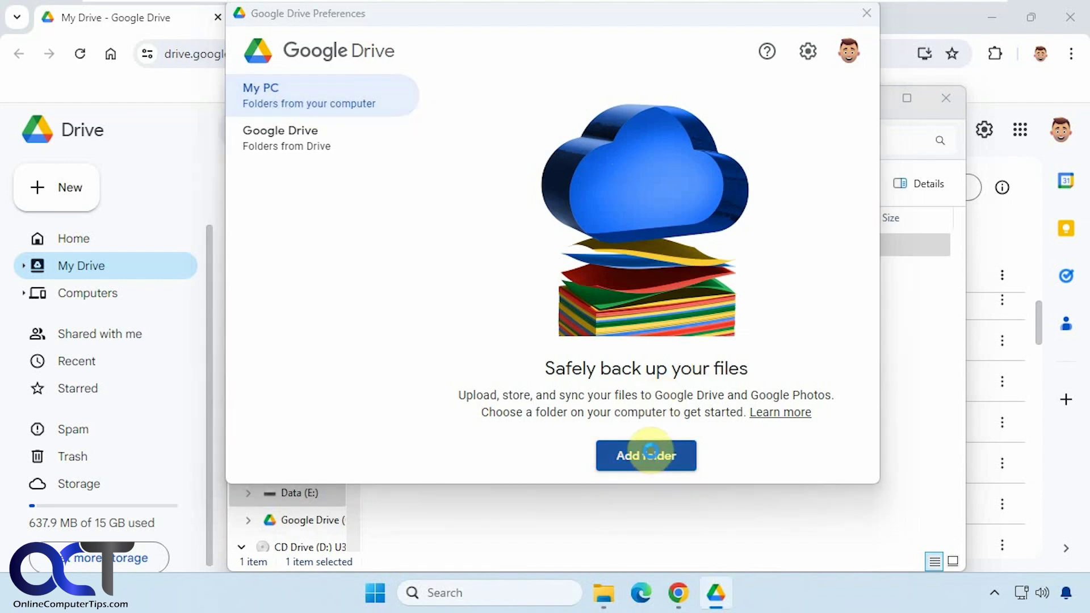
Choose the Backup folder on Data (E:), keep Sync with Google Drive on, and save
{"action": "left_click_drag", "start_coordinate": [361, 218], "coordinate": [359, 276]}
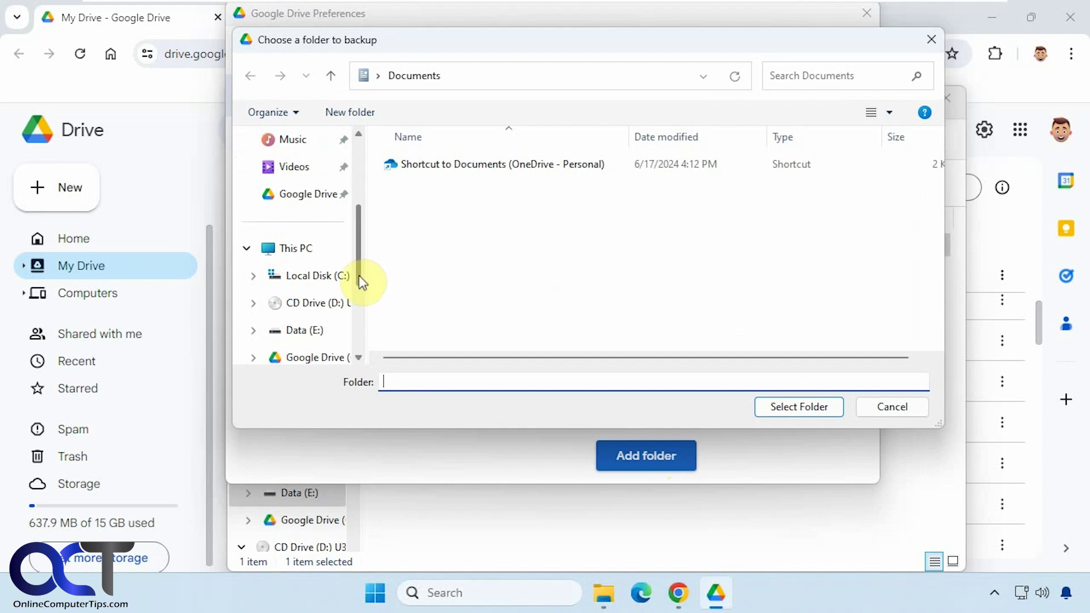
{"action": "left_click", "coordinate": [307, 330]}
{"action": "left_click", "coordinate": [413, 168]}
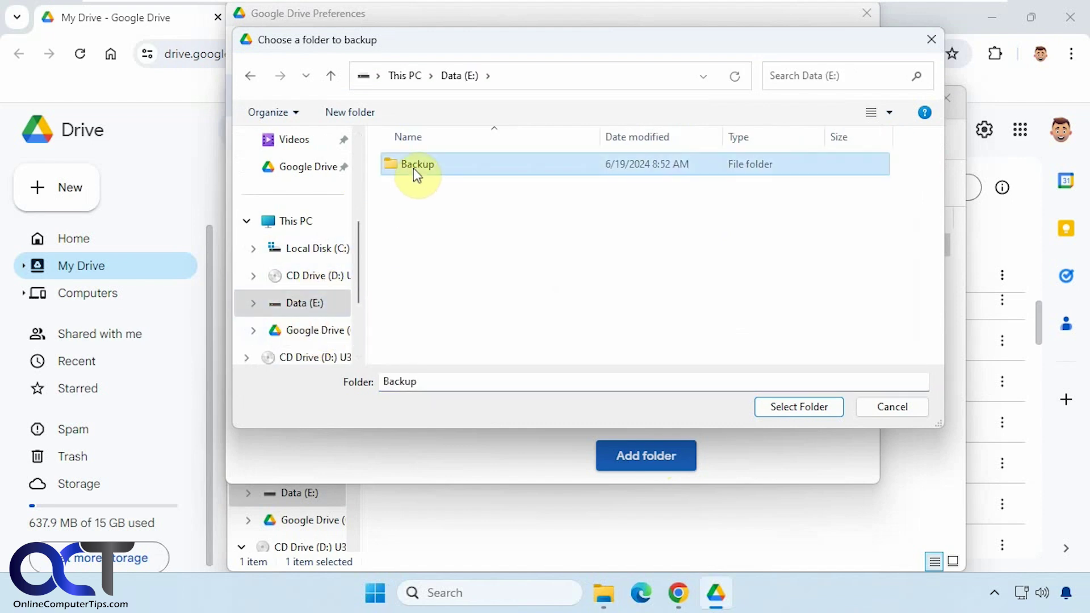
{"action": "left_click", "coordinate": [791, 407]}
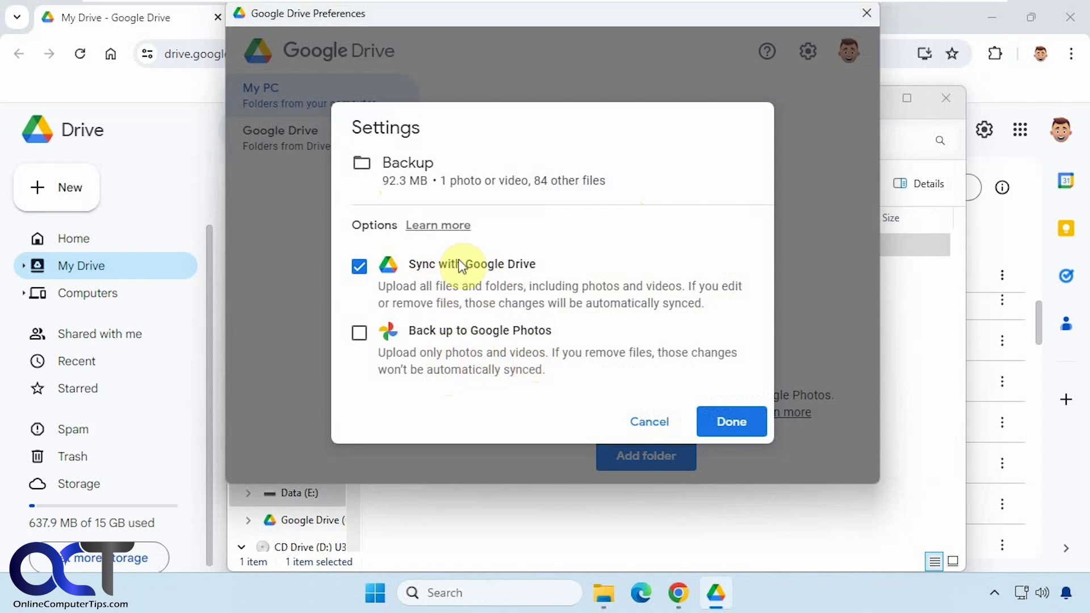
{"action": "left_click", "coordinate": [723, 424]}
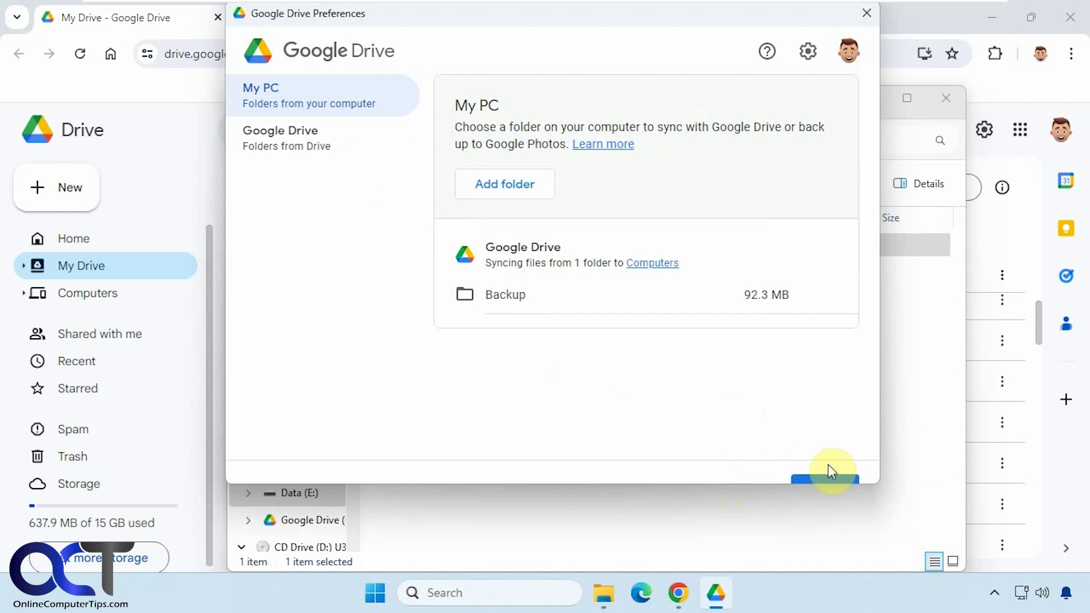
{"action": "left_click", "coordinate": [826, 481]}
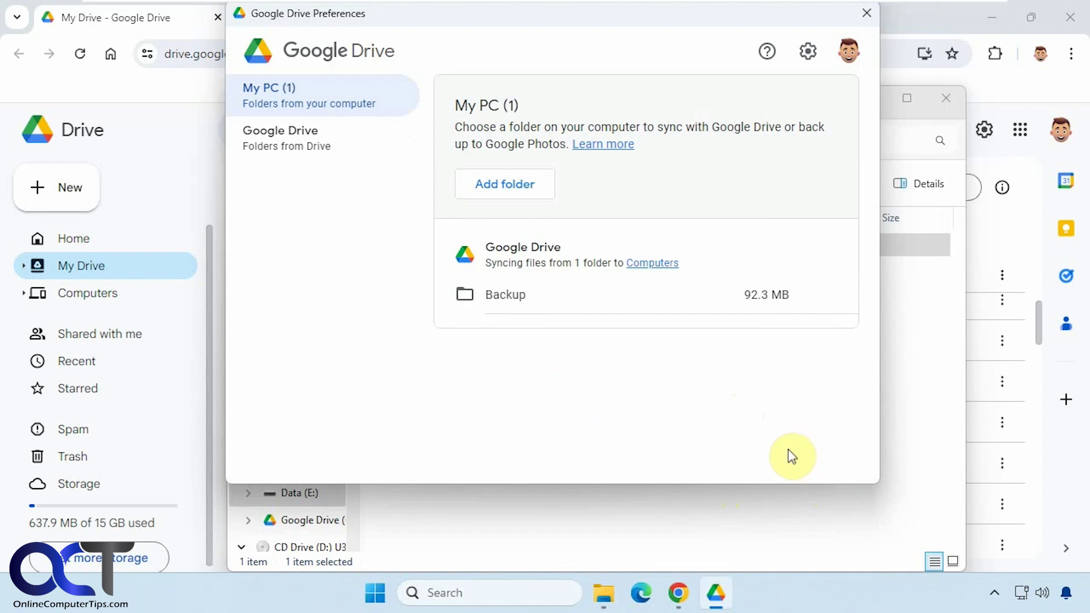
Close Preferences and show the Computers page on Google Drive's website
{"action": "left_click", "coordinate": [866, 12]}
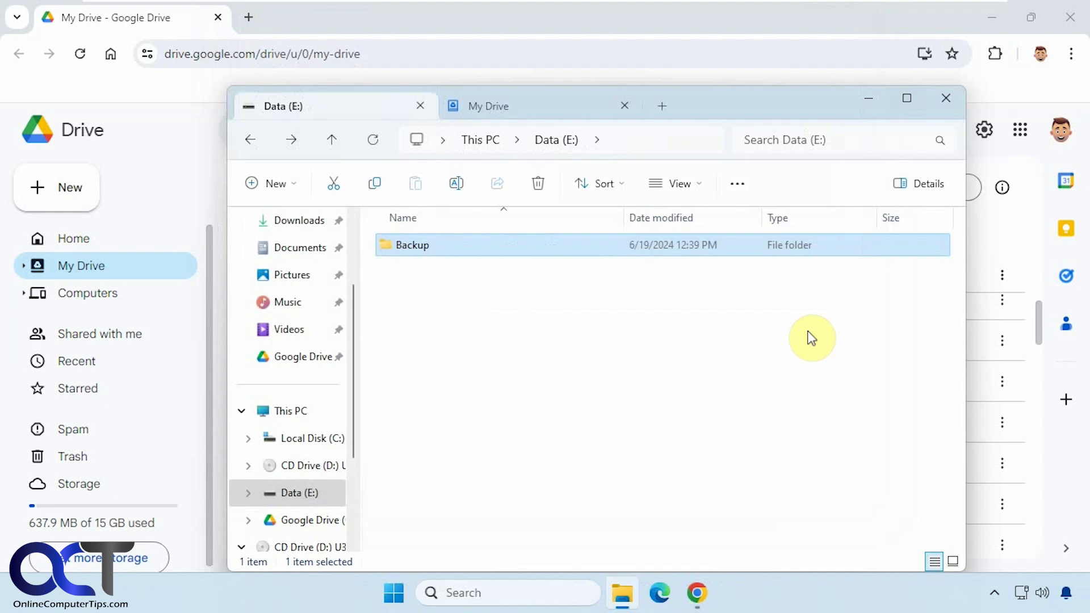
{"action": "left_click", "coordinate": [697, 592]}
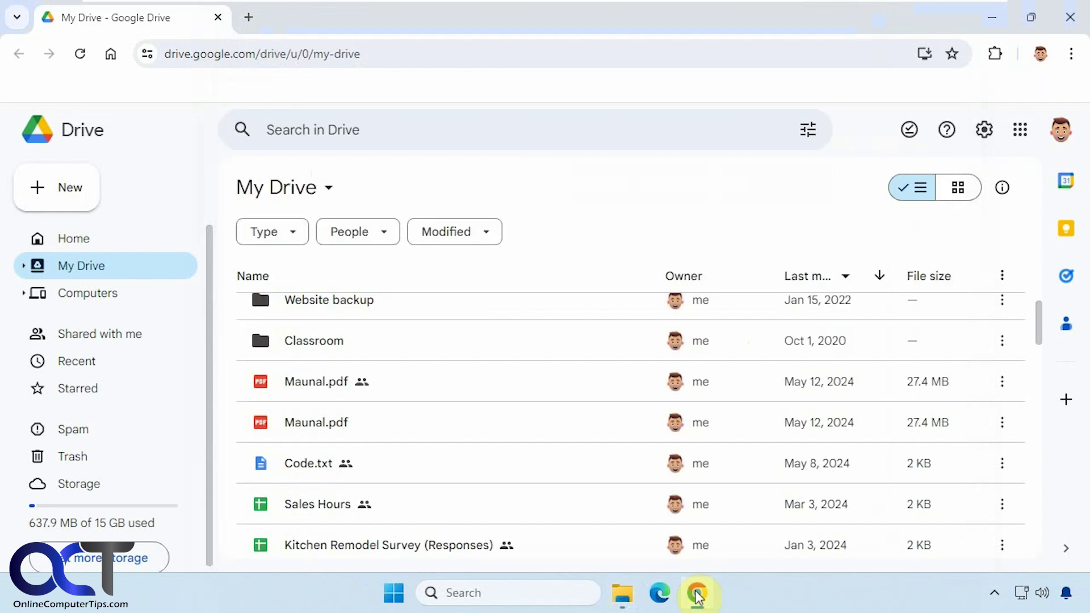
{"action": "scroll", "coordinate": [599, 386], "scroll_direction": "up", "scroll_amount": 5}
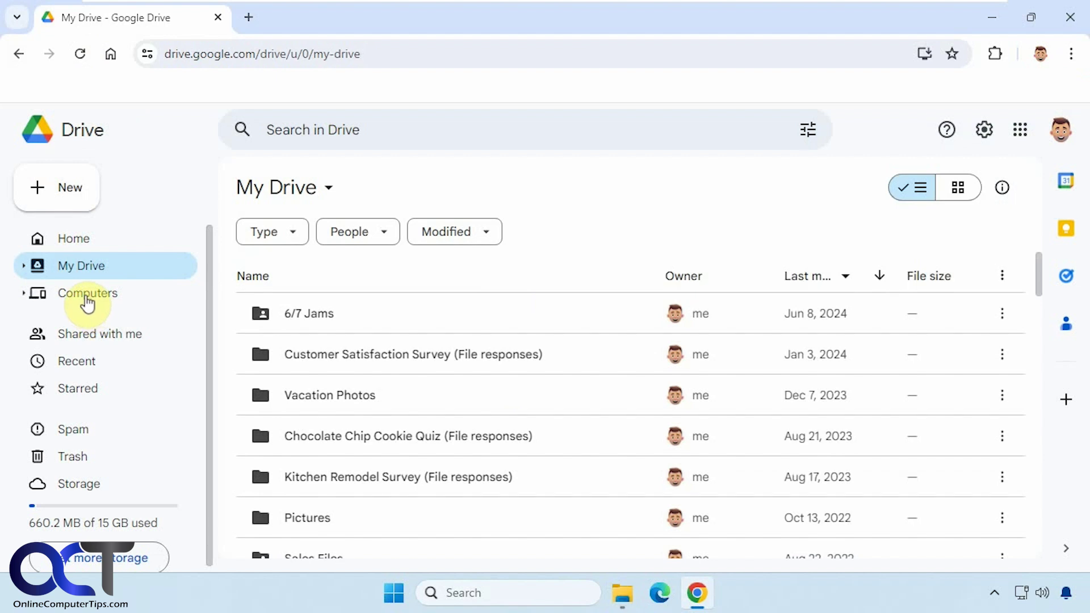
{"action": "left_click", "coordinate": [87, 295]}
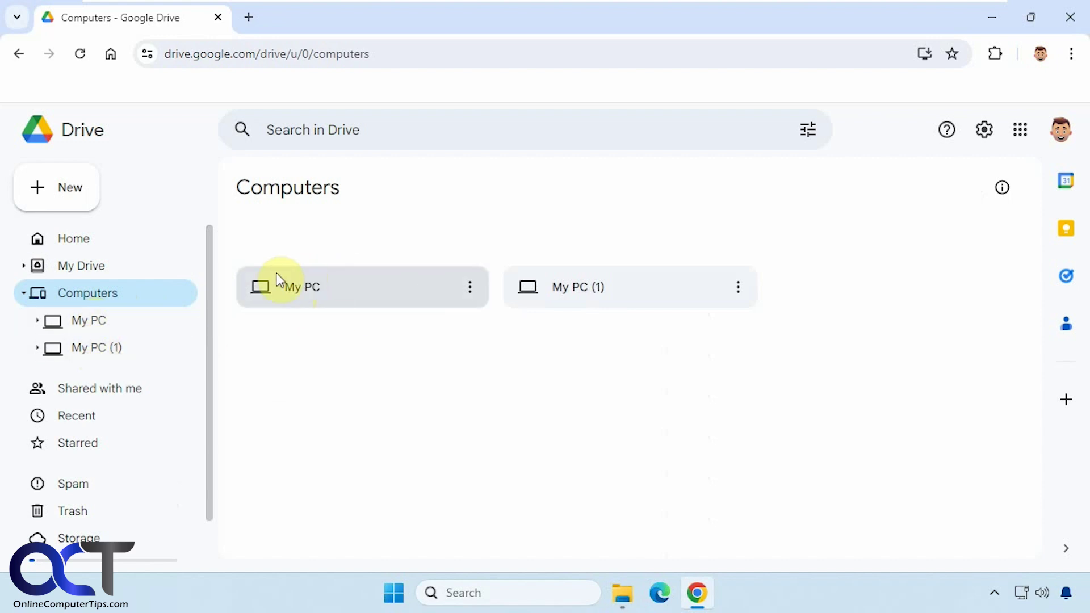
Rename the My PC computer to 'Laptop'
{"action": "left_click", "coordinate": [468, 291]}
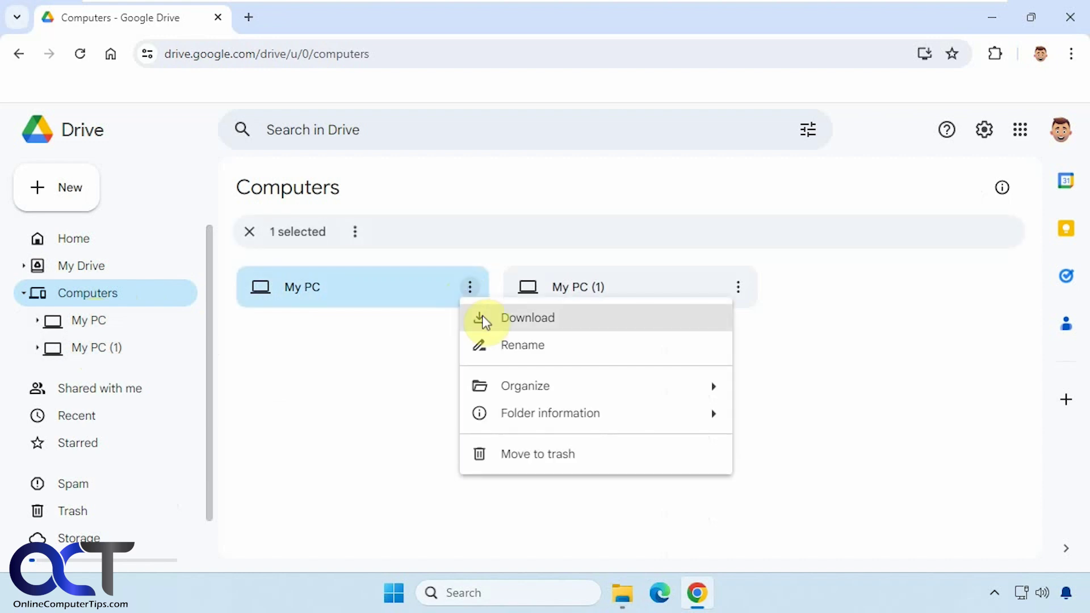
{"action": "left_click", "coordinate": [503, 346]}
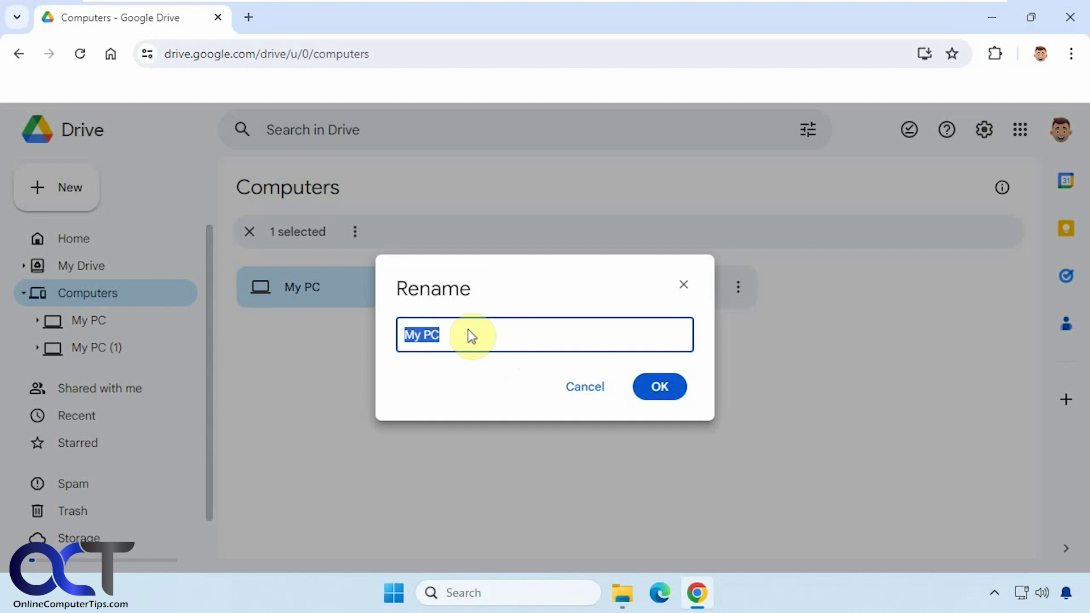
{"action": "type", "text": "Laptop"}
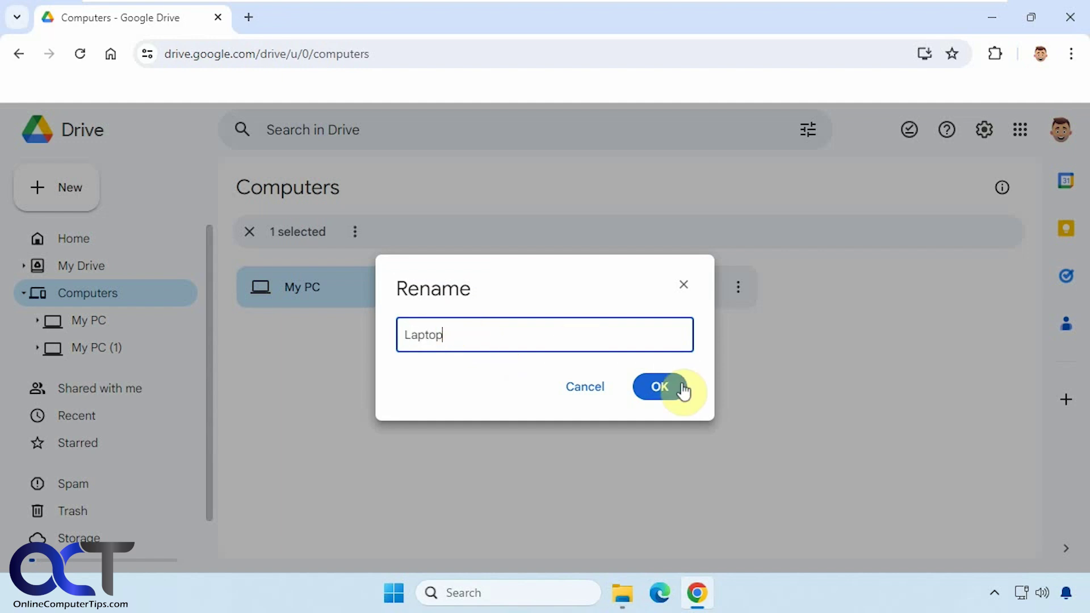
{"action": "left_click", "coordinate": [674, 389]}
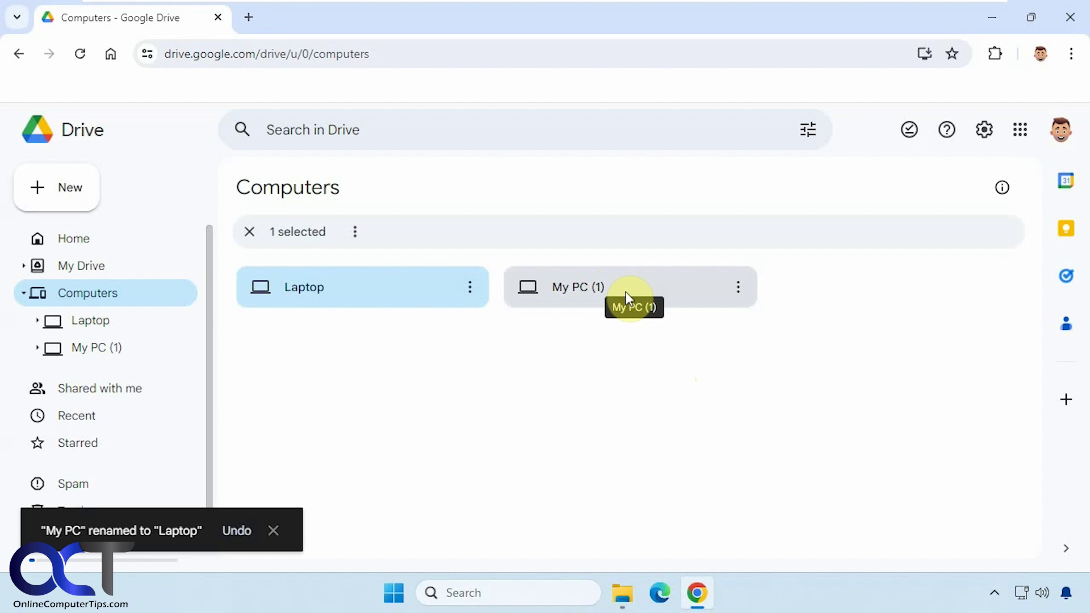
Open My PC (1)'s synced Backup folder to view its files, then return to Computers
{"action": "left_click", "coordinate": [100, 351]}
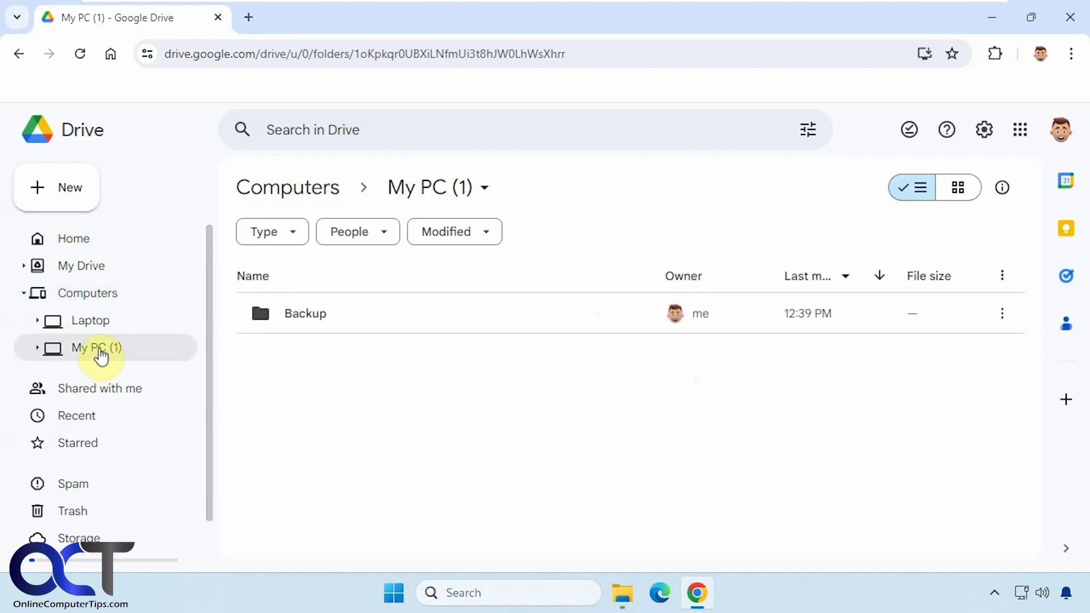
{"action": "double_click", "coordinate": [295, 315]}
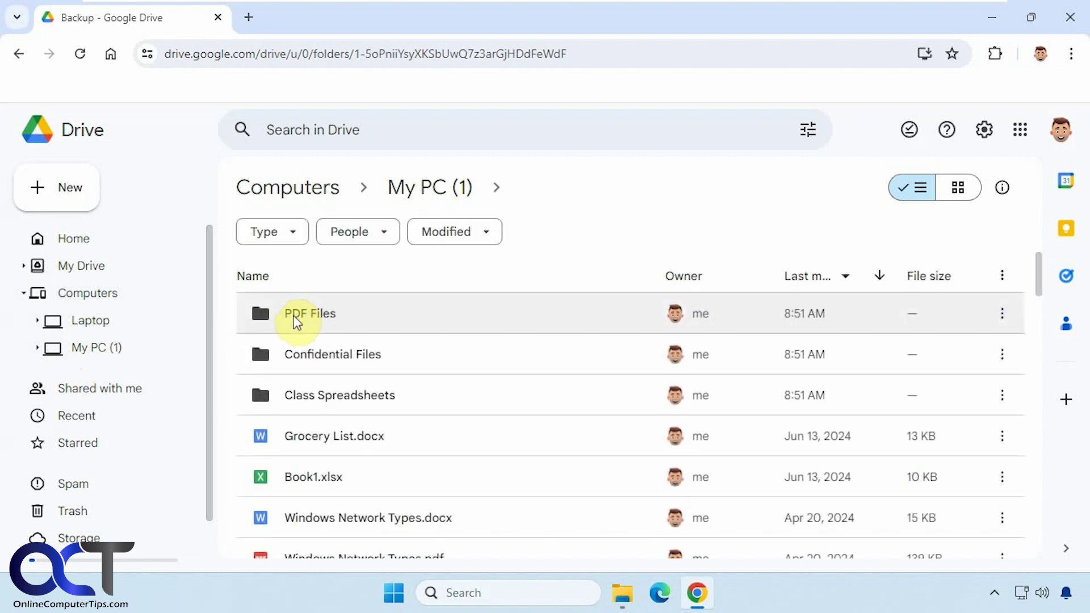
{"action": "left_click", "coordinate": [111, 351]}
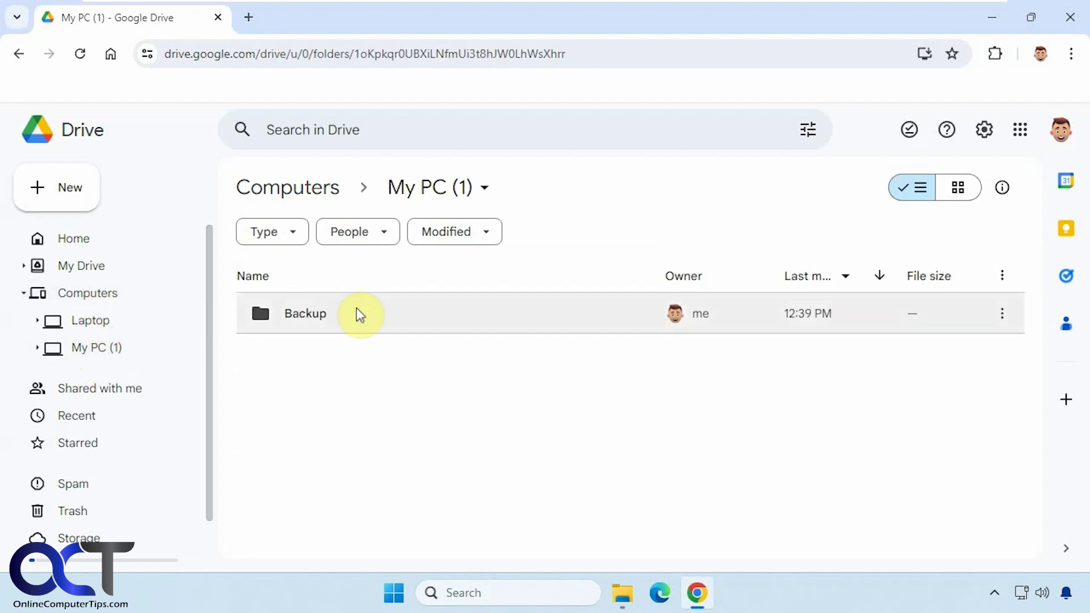
{"action": "left_click", "coordinate": [112, 296]}
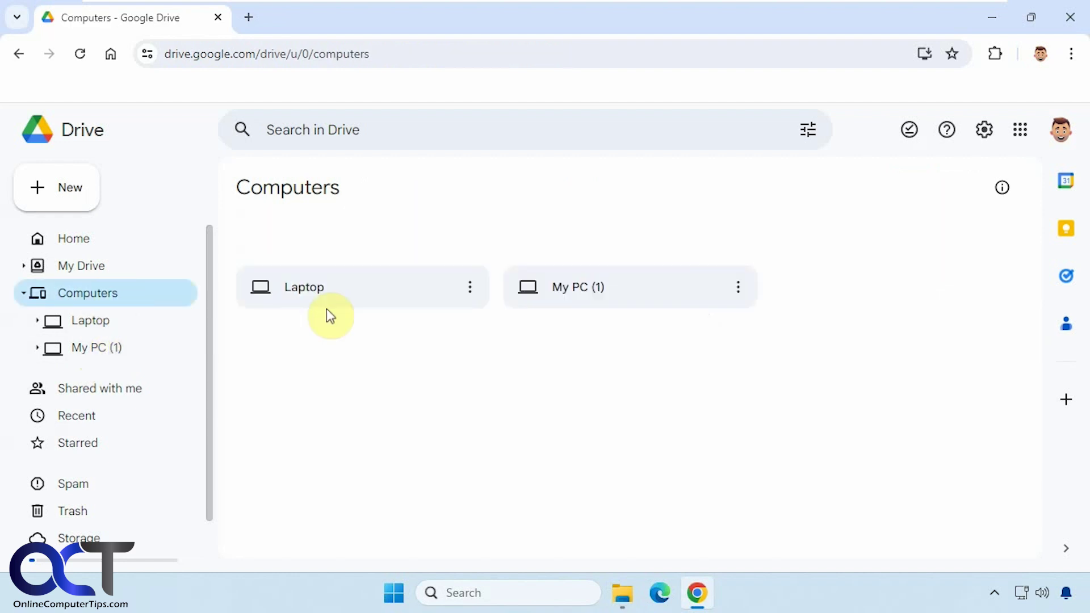
Rename My PC (1) to 'Desktop' and open its synced Backup folder
{"action": "left_click", "coordinate": [740, 296]}
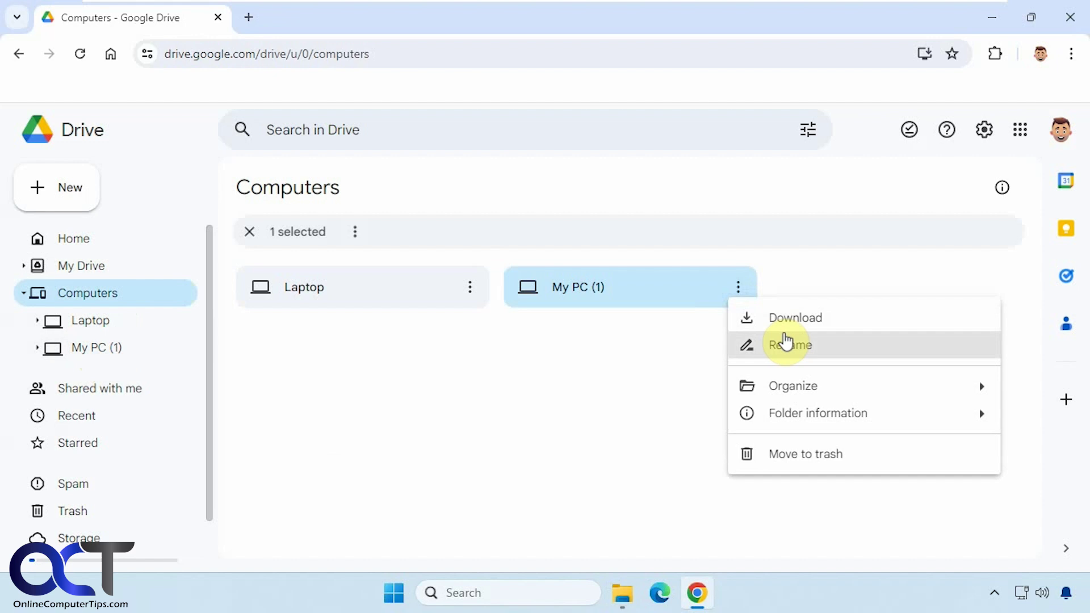
{"action": "left_click", "coordinate": [801, 352]}
{"action": "type", "text": "Desktop"}
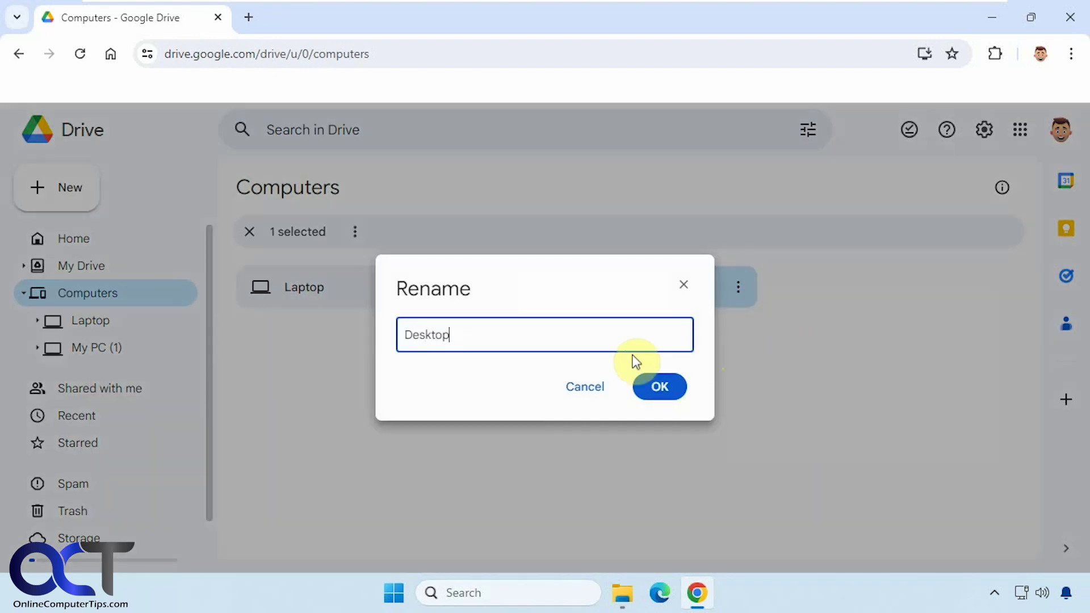
{"action": "left_click", "coordinate": [653, 384]}
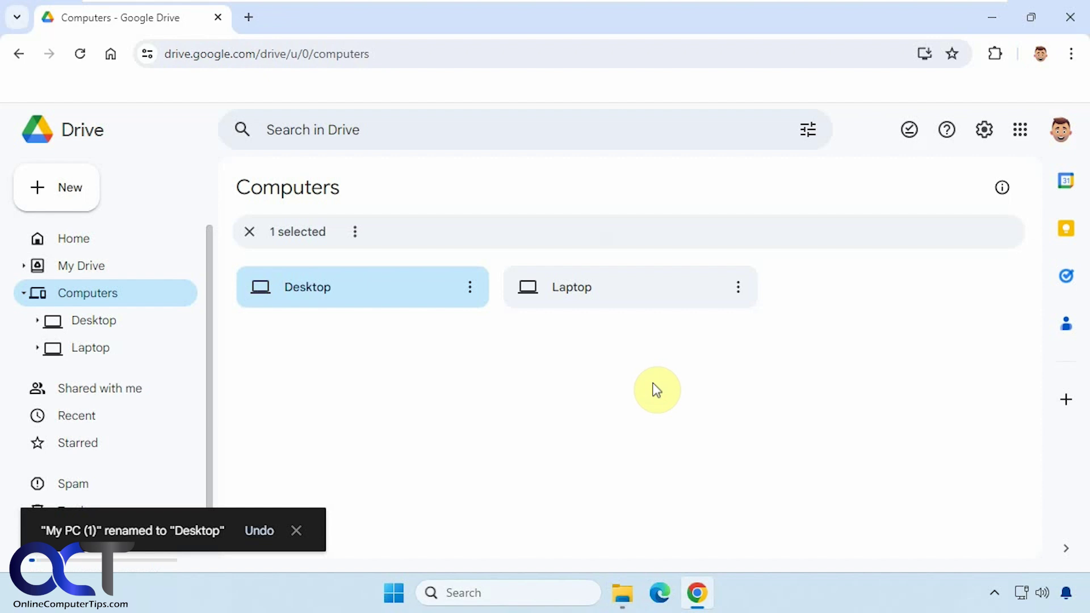
{"action": "double_click", "coordinate": [326, 290]}
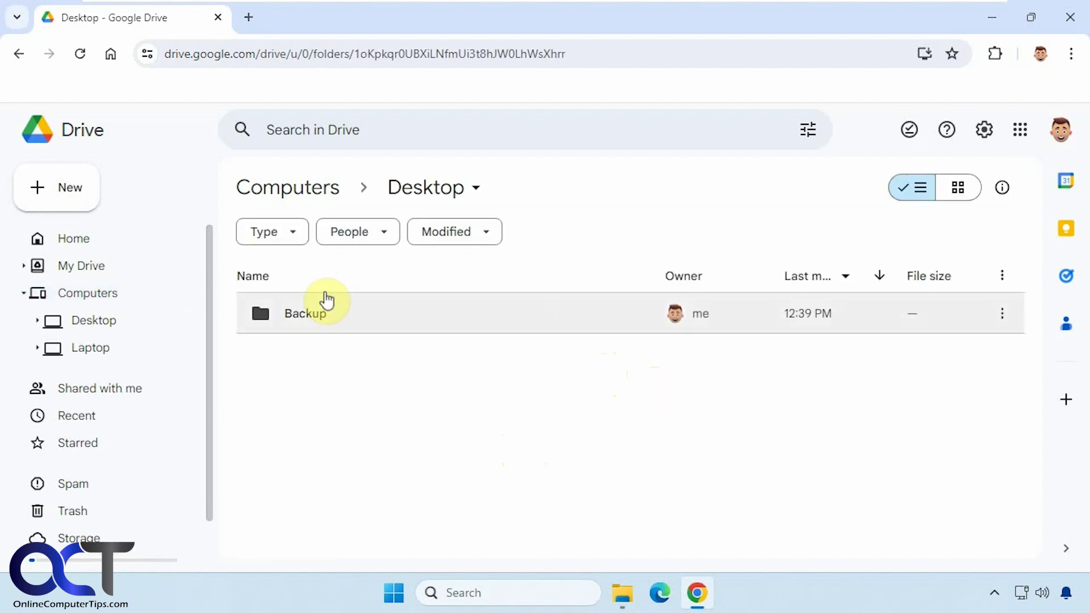
{"action": "double_click", "coordinate": [328, 297]}
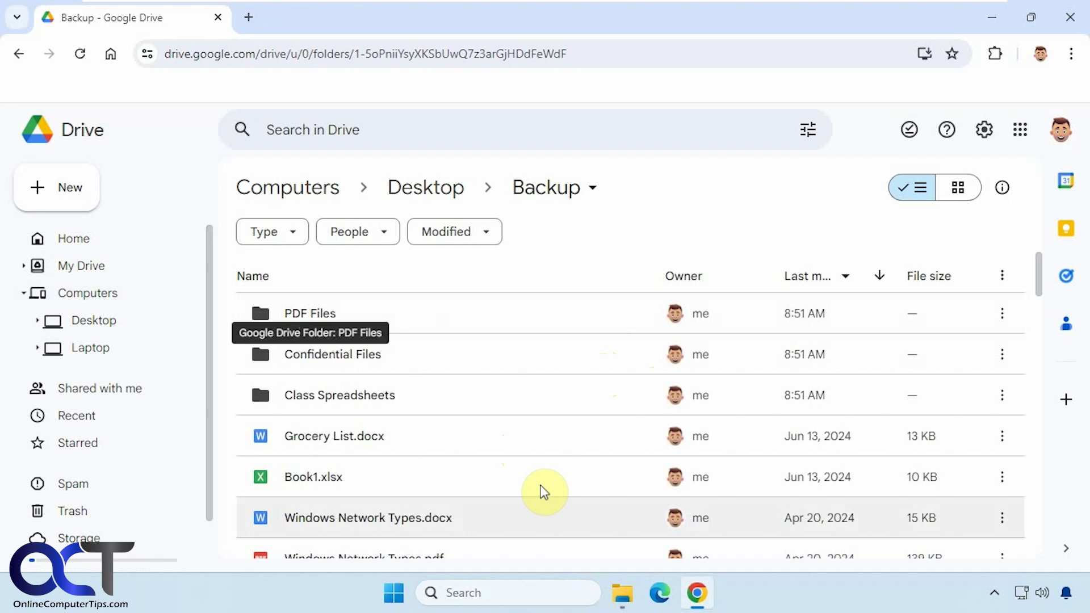
Create a blank bitmap named Test.bmp in the local Backup folder on Data (E:), then view it in Drive
{"action": "left_click", "coordinate": [623, 593]}
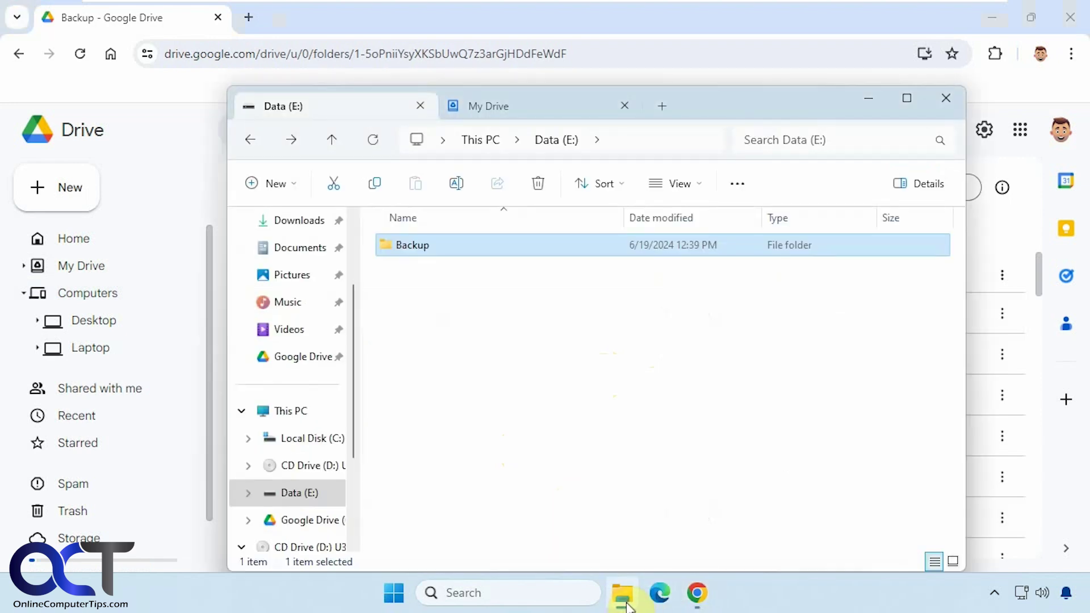
{"action": "double_click", "coordinate": [420, 245]}
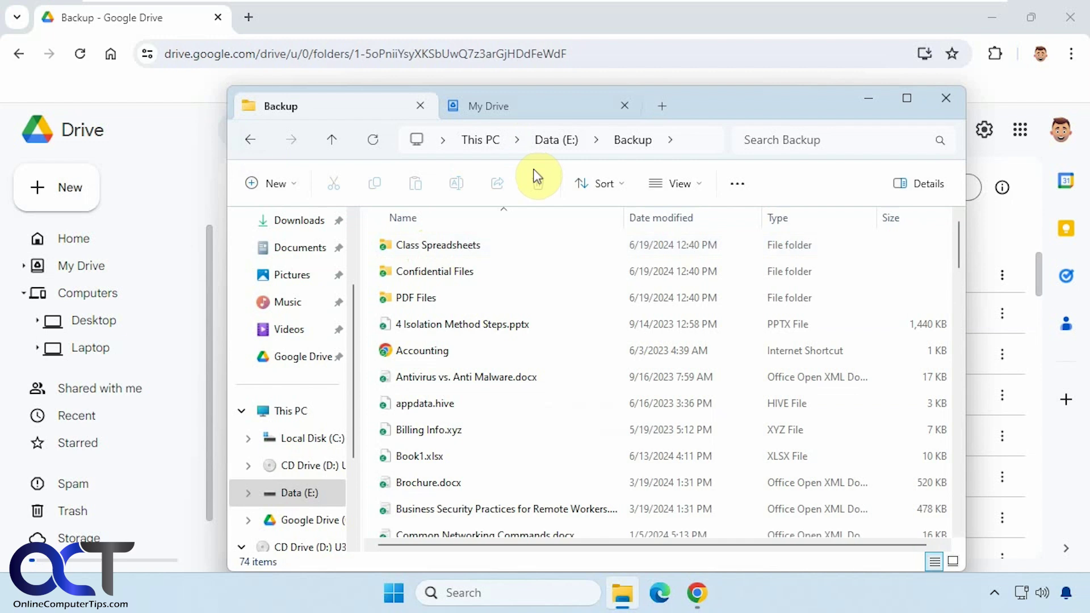
{"action": "right_click", "coordinate": [616, 404]}
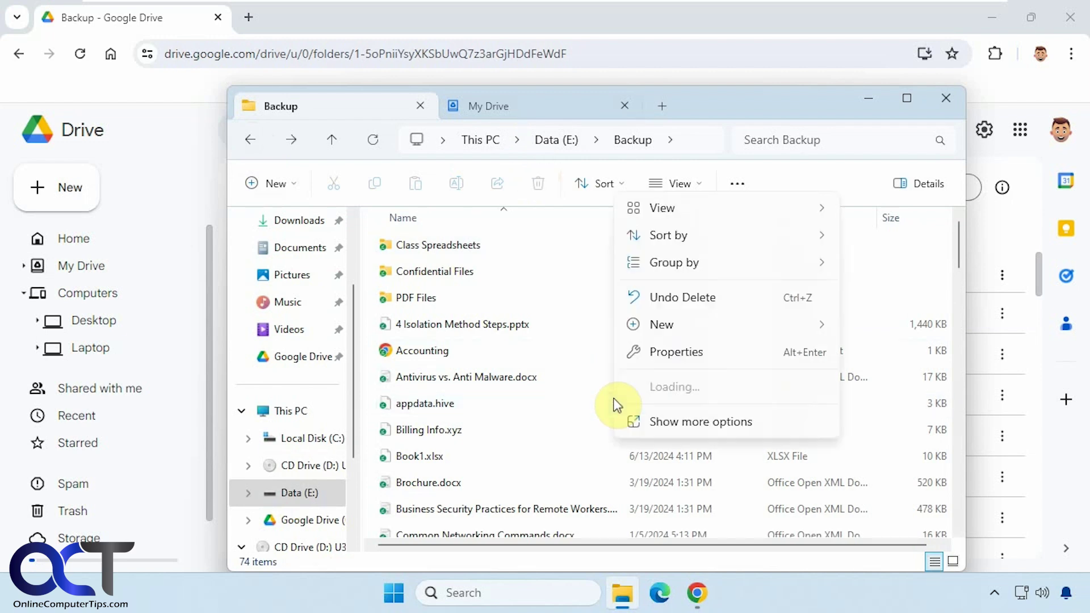
{"action": "mouse_move", "coordinate": [669, 328]}
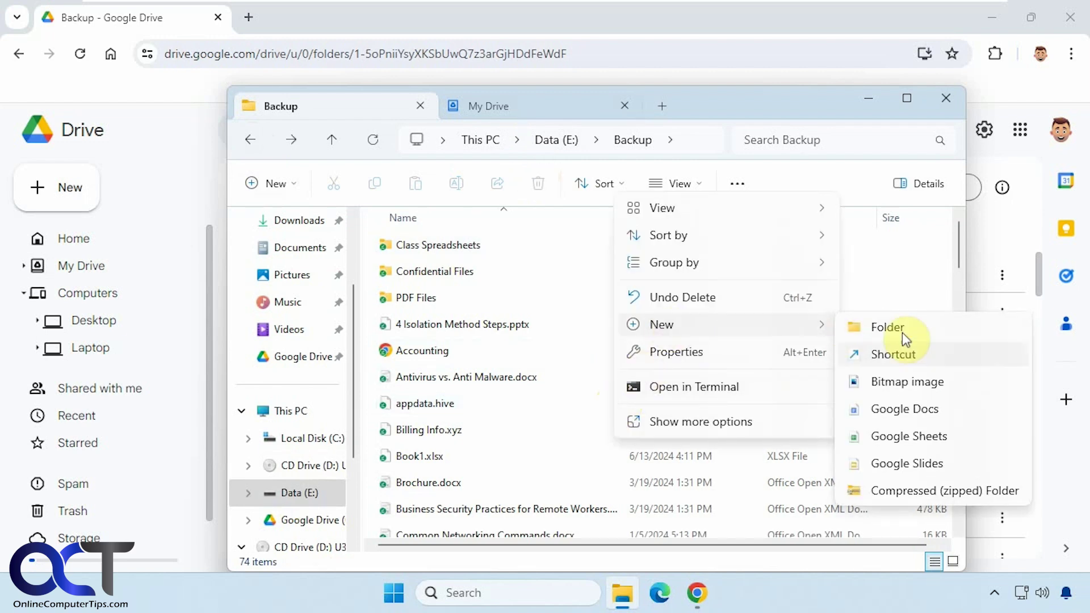
{"action": "left_click", "coordinate": [908, 382]}
{"action": "type", "text": "Test"}
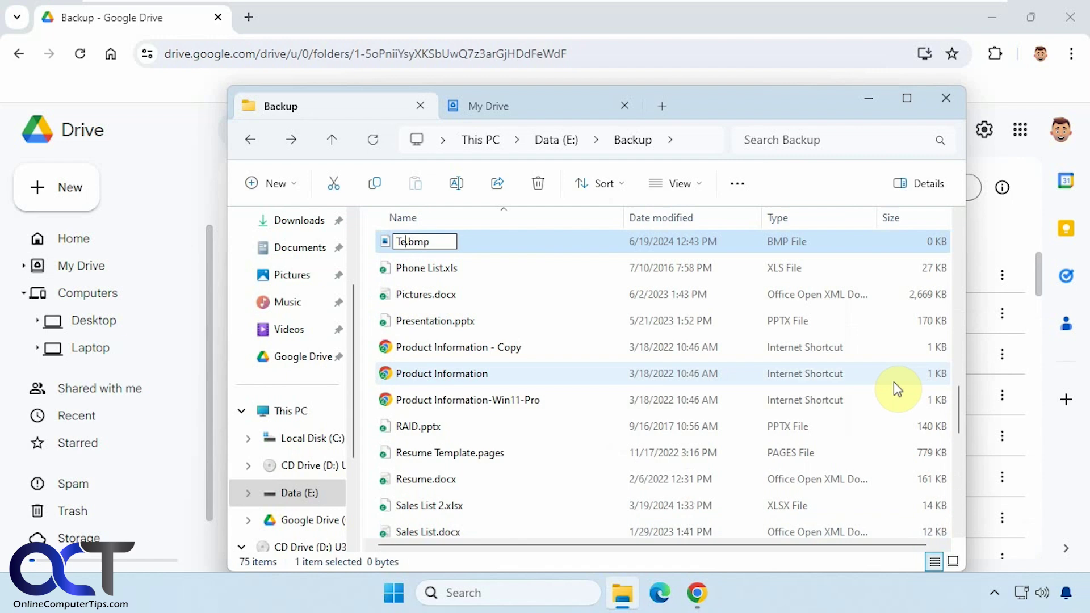
{"action": "key", "text": "Return"}
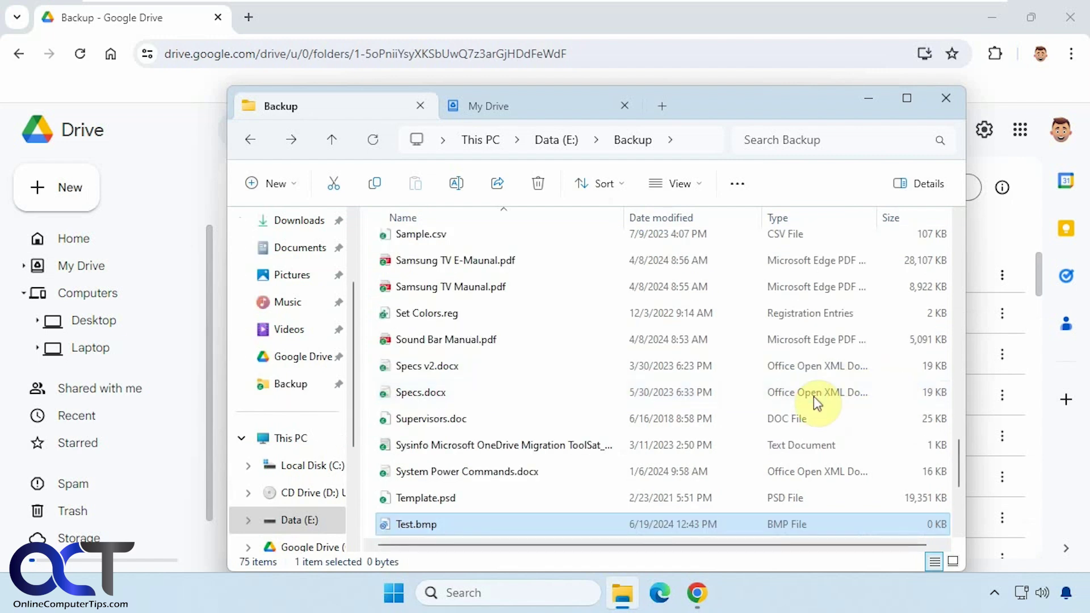
{"action": "left_click", "coordinate": [697, 592]}
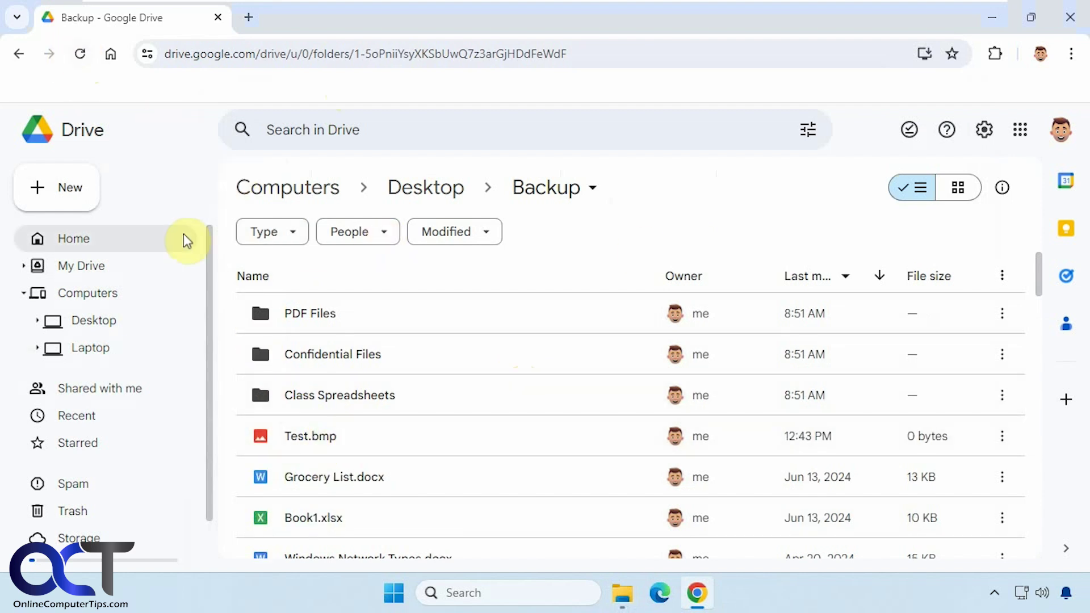
Create a folder named 'Test Folder' in Drive's Desktop Backup folder
{"action": "left_click", "coordinate": [74, 202]}
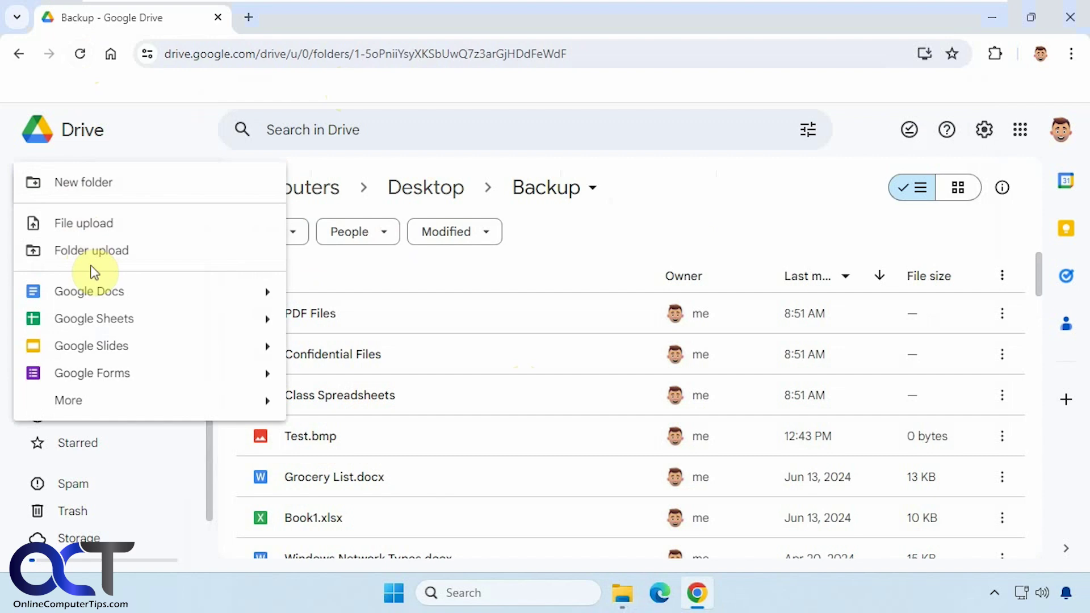
{"action": "left_click", "coordinate": [102, 183]}
{"action": "type", "text": "Test Folder"}
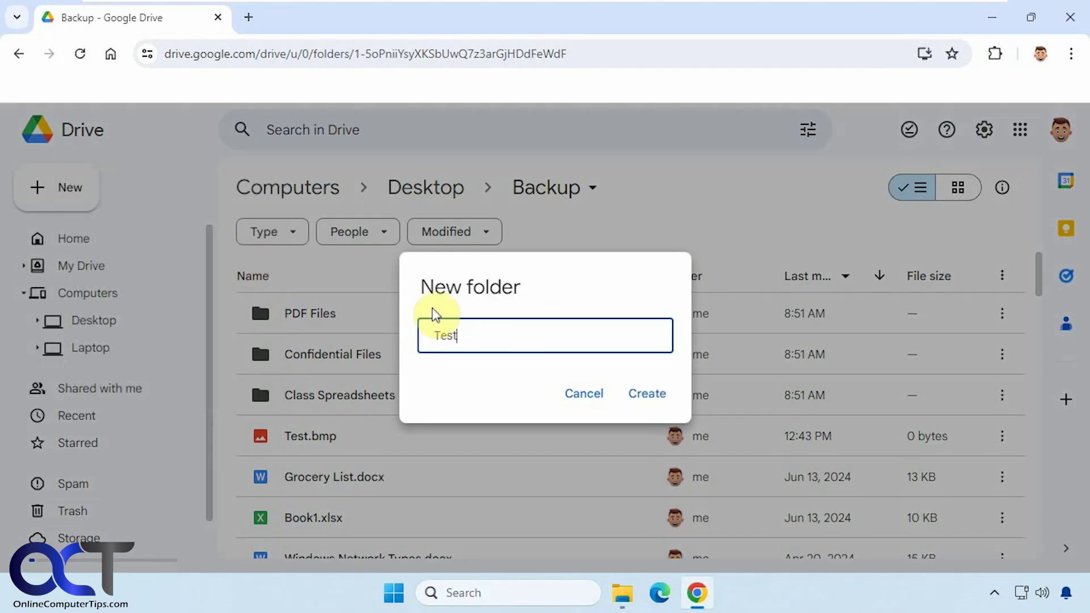
{"action": "left_click", "coordinate": [650, 395]}
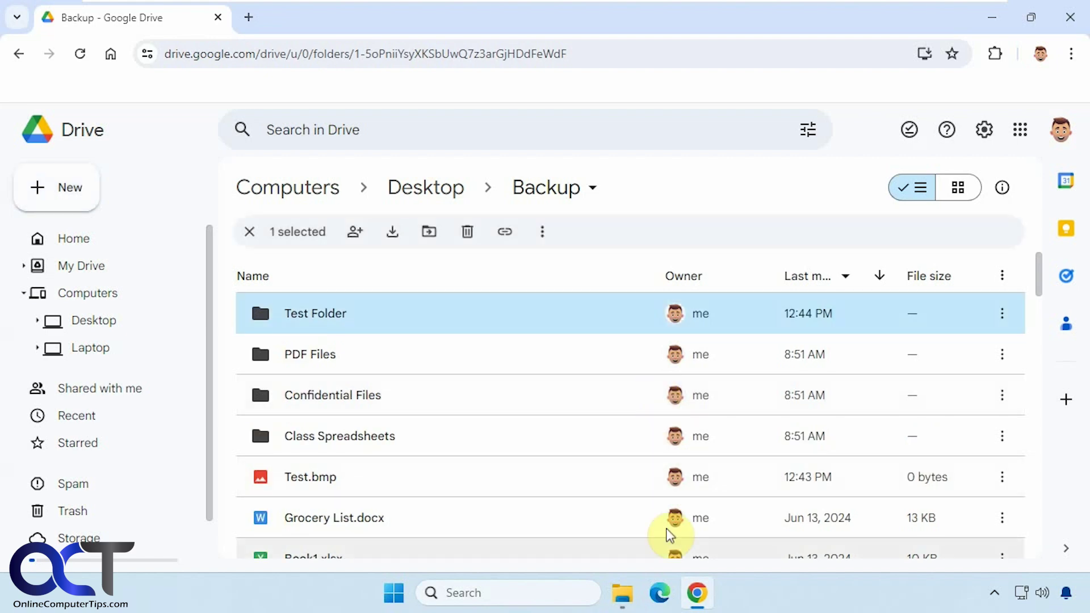
Check the local Backup folder on Data (E:) for the synced Test Folder
{"action": "left_click", "coordinate": [622, 593]}
{"action": "scroll", "coordinate": [632, 410], "scroll_direction": "up", "scroll_amount": 3}
{"action": "scroll", "coordinate": [633, 410], "scroll_direction": "up", "scroll_amount": 15}
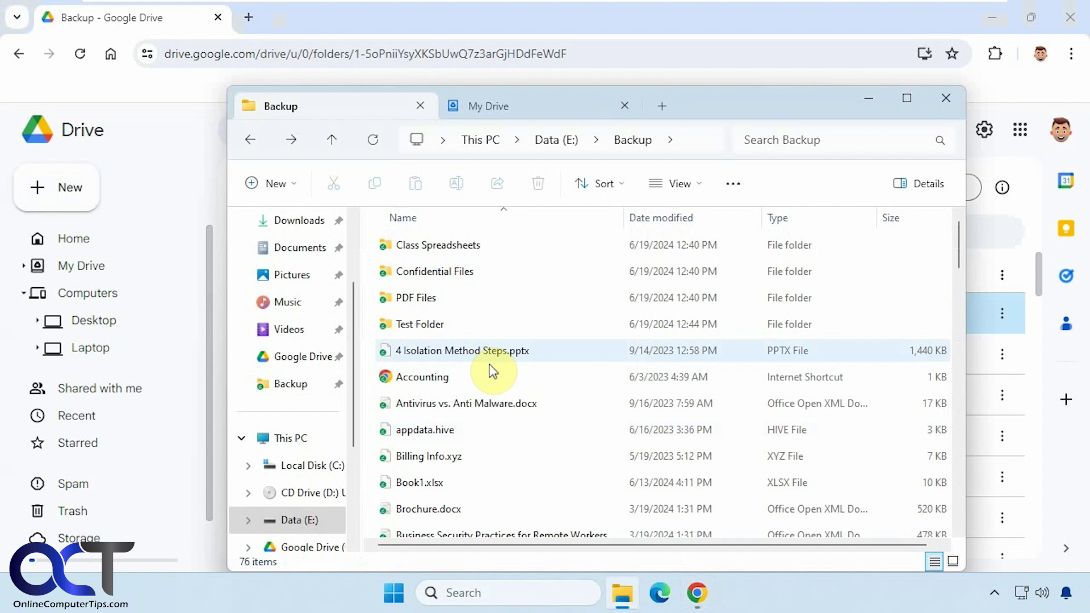
{"action": "mouse_move", "coordinate": [433, 331]}
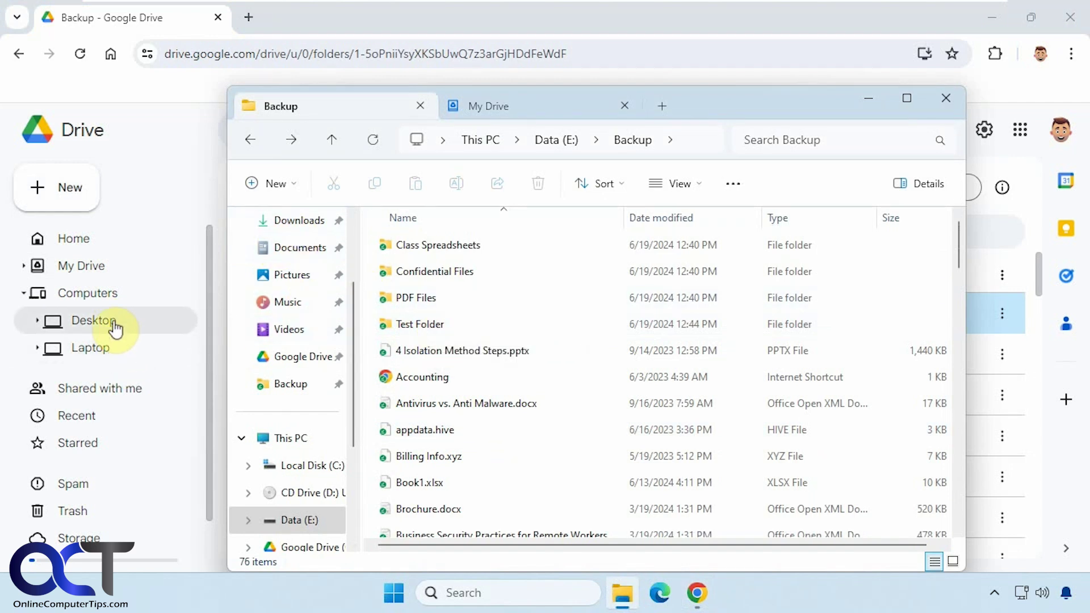
From the tray, open Google Drive for desktop's Preferences and confirm the sync is complete
{"action": "left_click", "coordinate": [989, 591]}
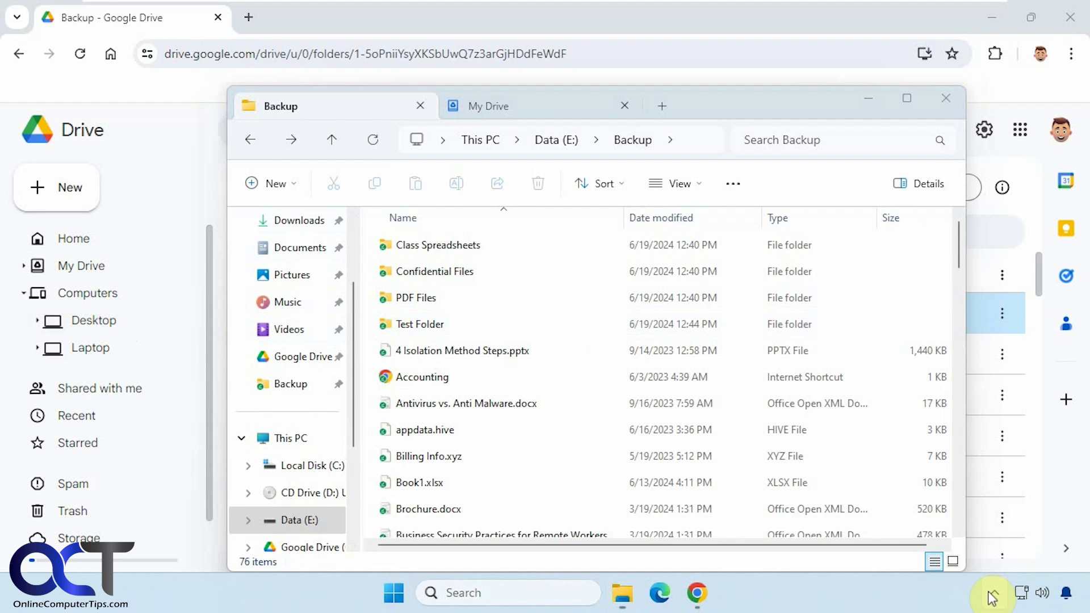
{"action": "left_click", "coordinate": [928, 508]}
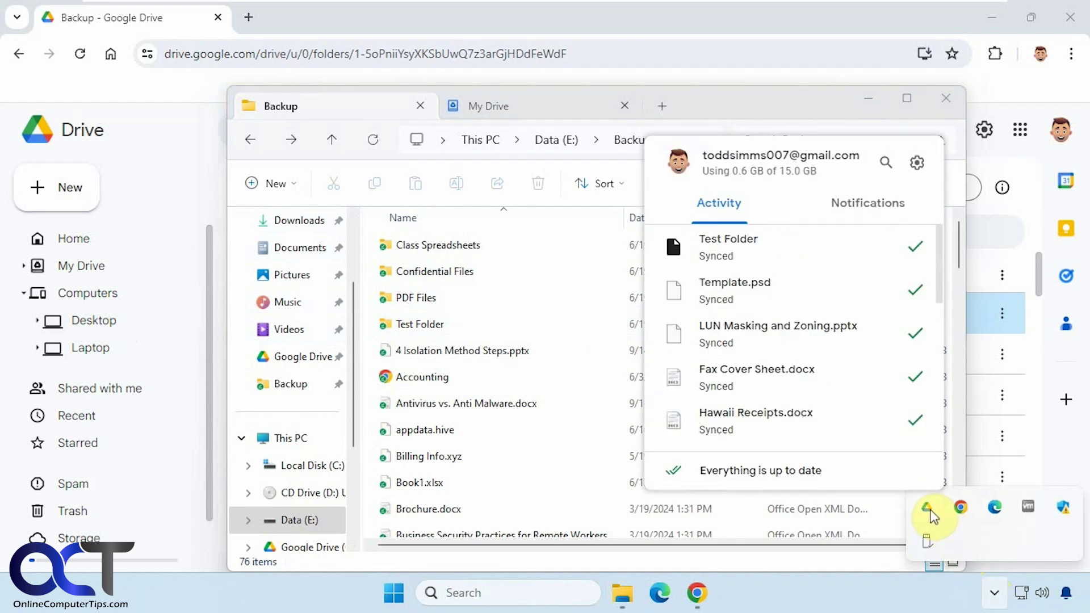
{"action": "left_click", "coordinate": [917, 165]}
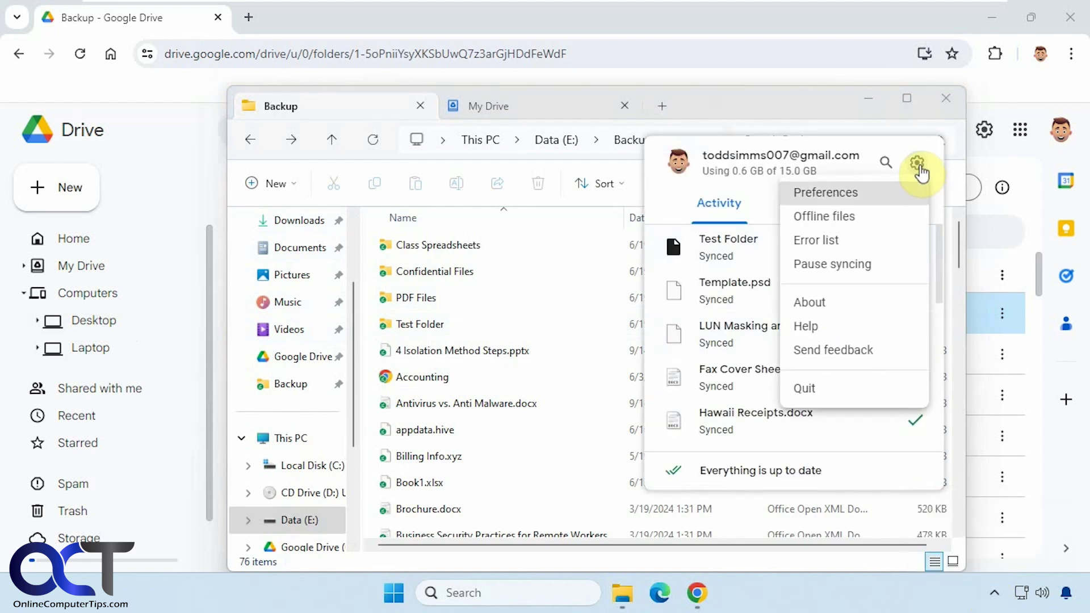
{"action": "left_click", "coordinate": [872, 193]}
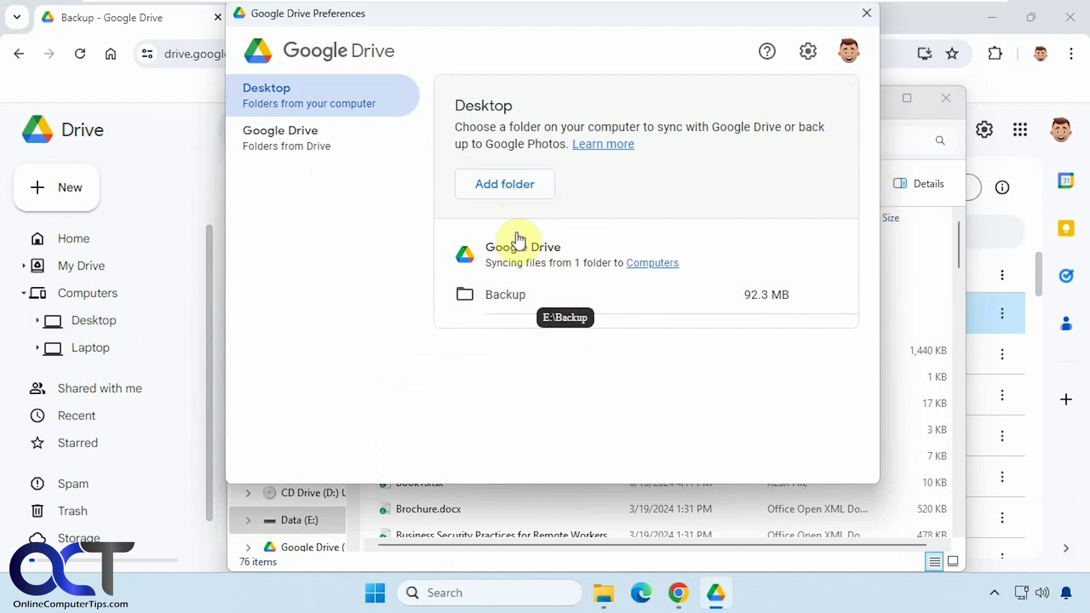
Check the option to back up another folder, cancel without adding one, and return to Chrome
{"action": "left_click", "coordinate": [518, 188]}
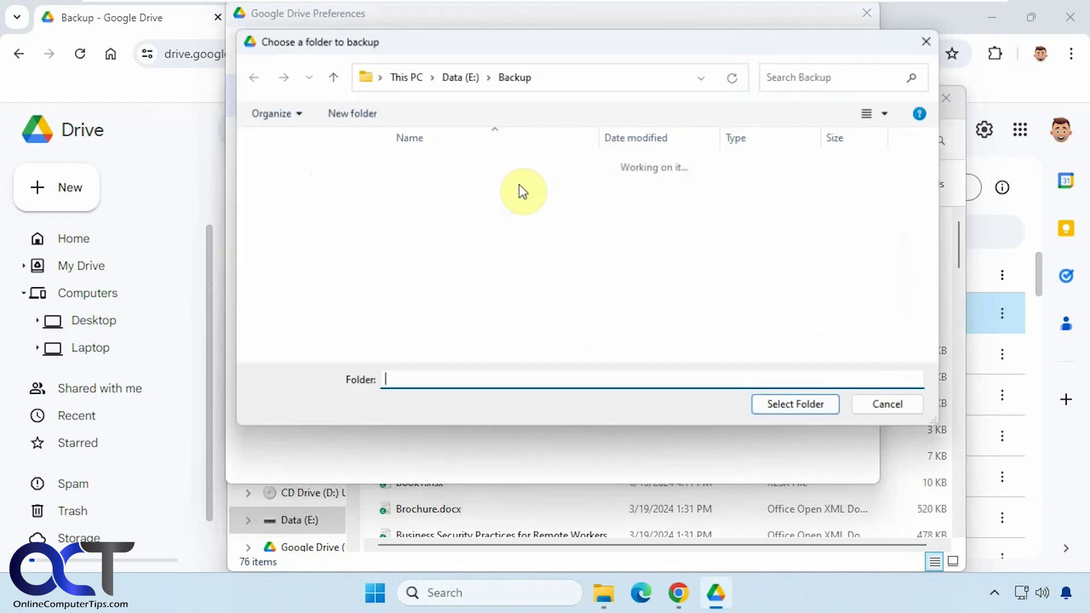
{"action": "left_click", "coordinate": [893, 407]}
{"action": "left_click", "coordinate": [183, 191]}
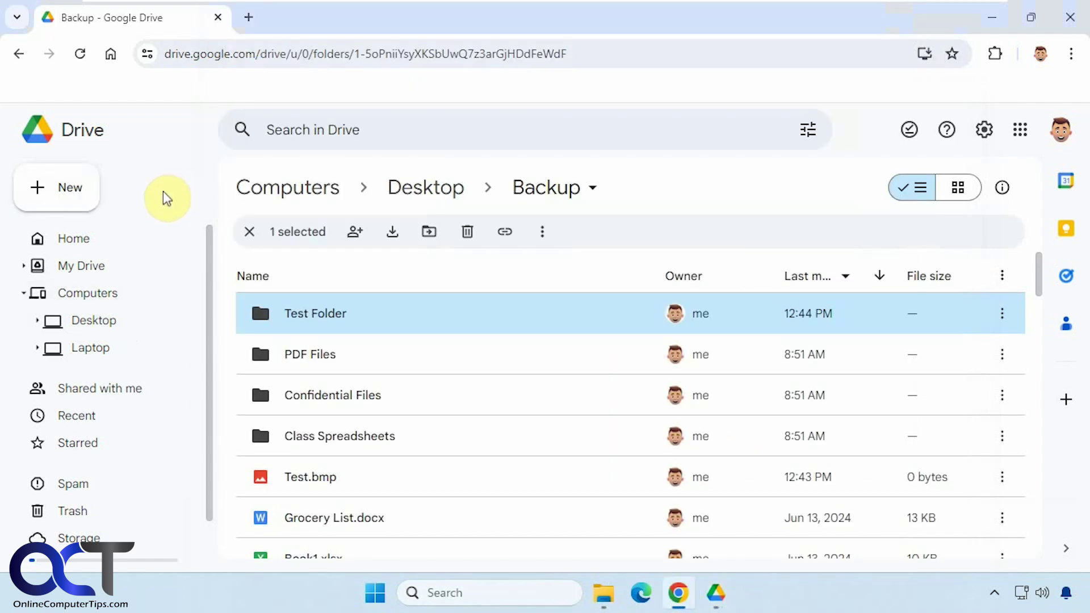
Open Computers > Desktop in Drive, showing only the synced Backup folder
{"action": "left_click", "coordinate": [97, 292]}
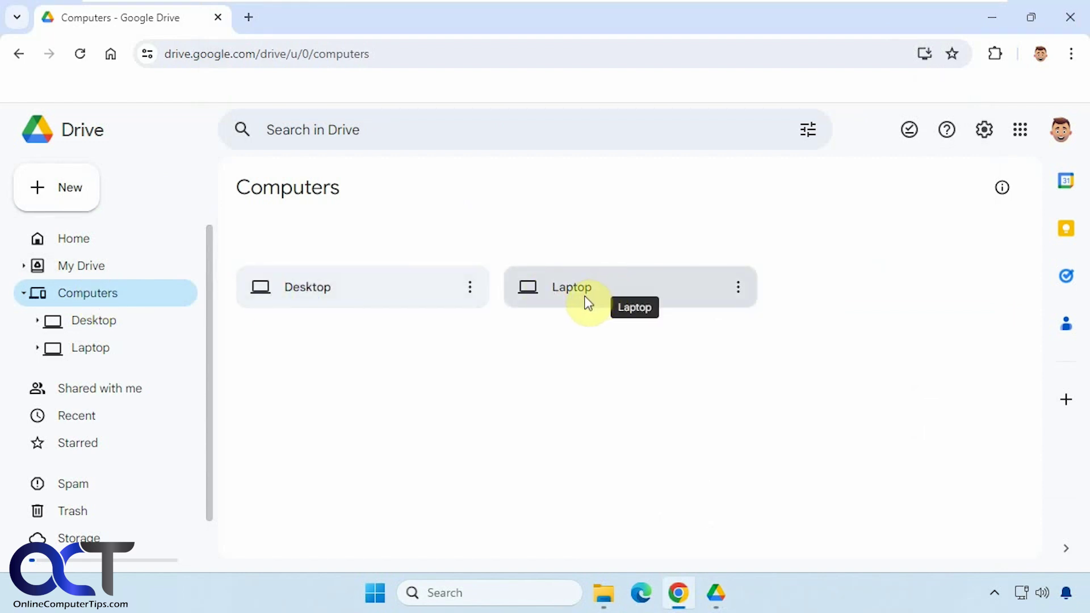
{"action": "double_click", "coordinate": [324, 296]}
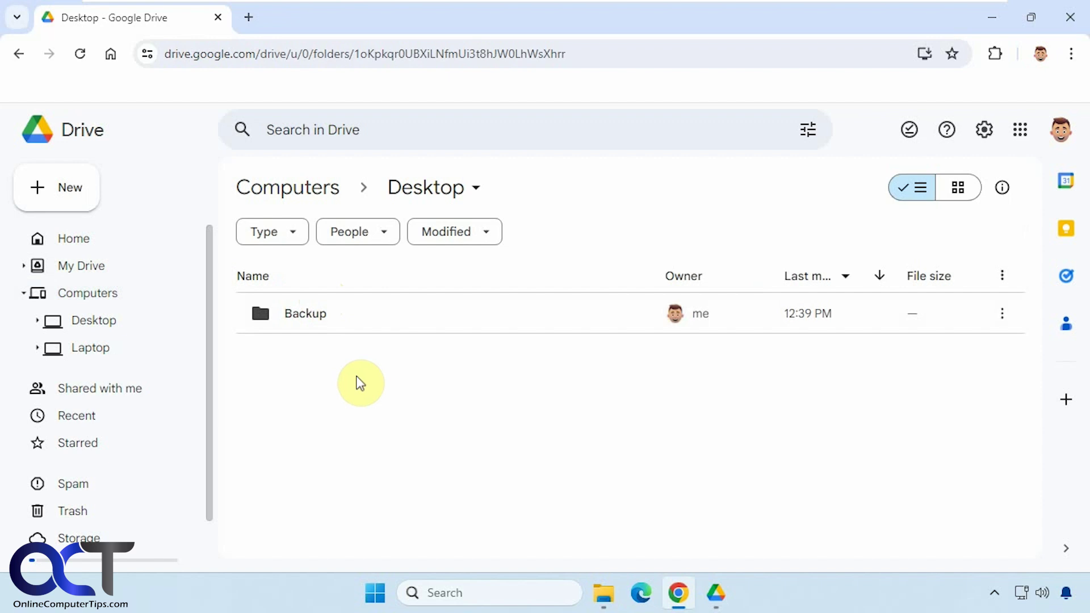